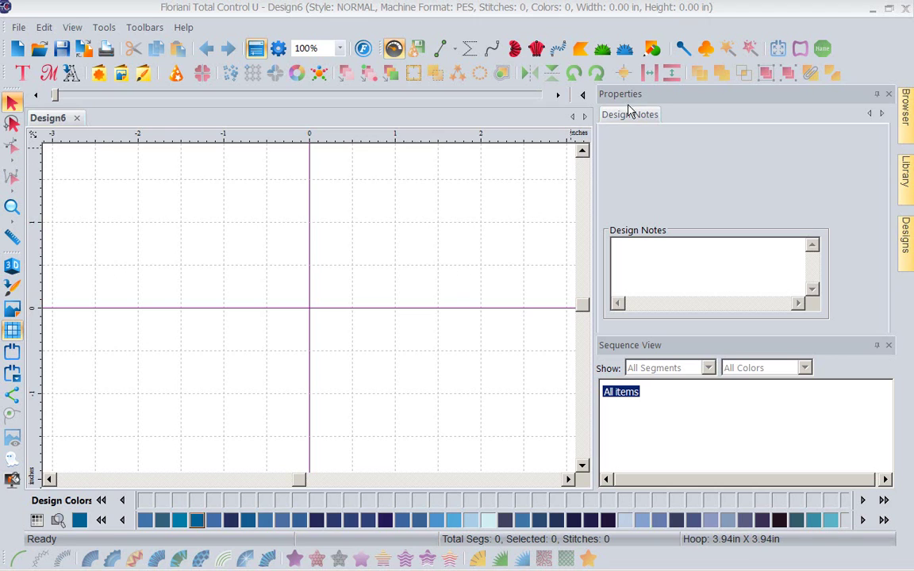
pyautogui.click(651, 50)
pyautogui.click(645, 68)
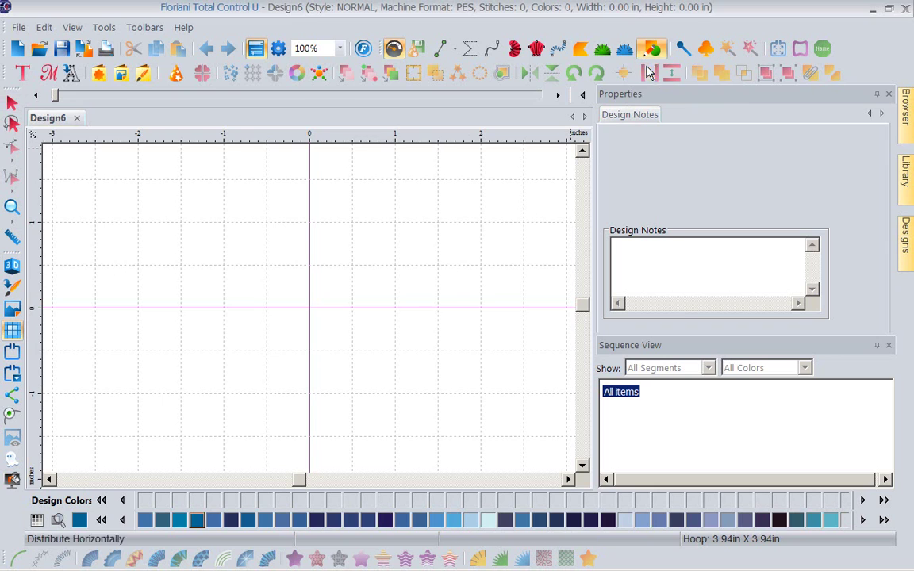
pyautogui.press('Escape')
pyautogui.moveTo(99, 156); pyautogui.dragTo(525, 466)
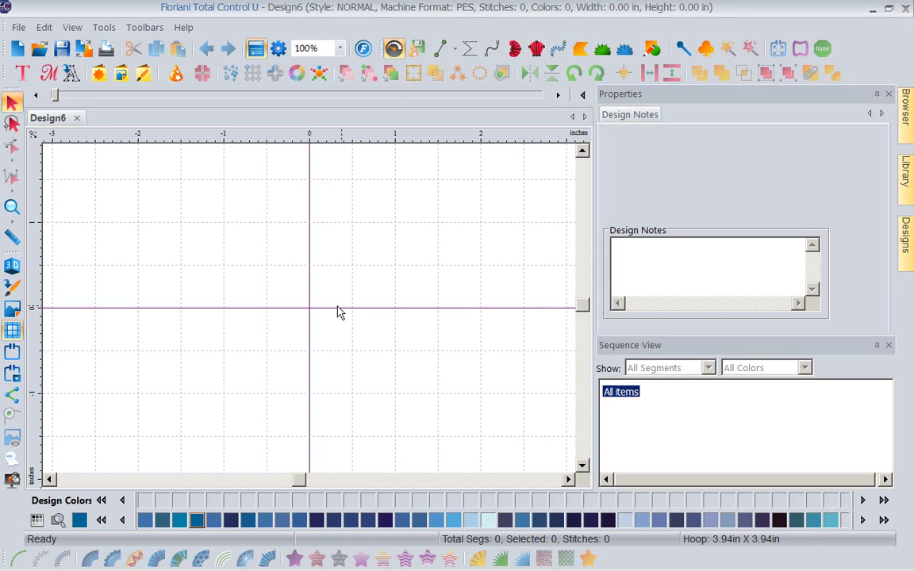
pyautogui.click(651, 49)
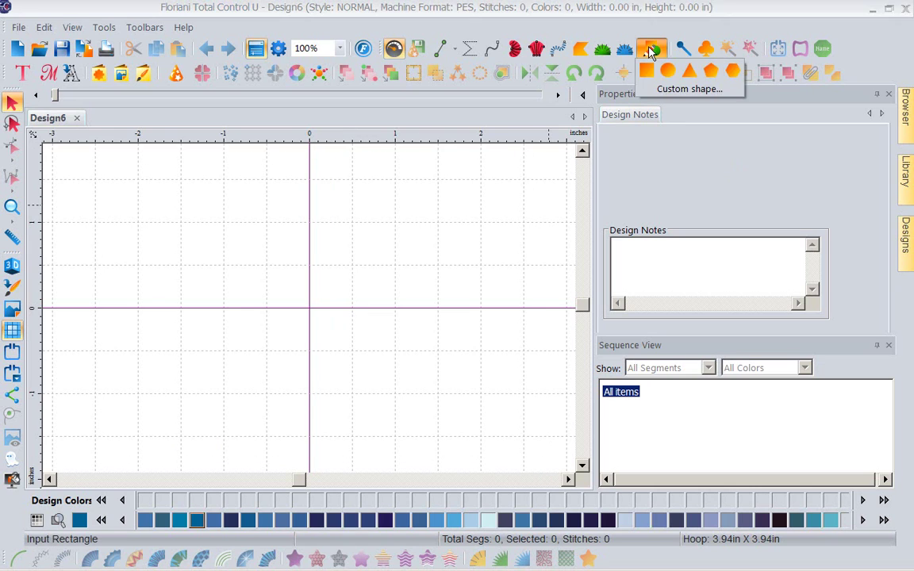
pyautogui.click(648, 72)
pyautogui.moveTo(144, 179); pyautogui.dragTo(496, 440)
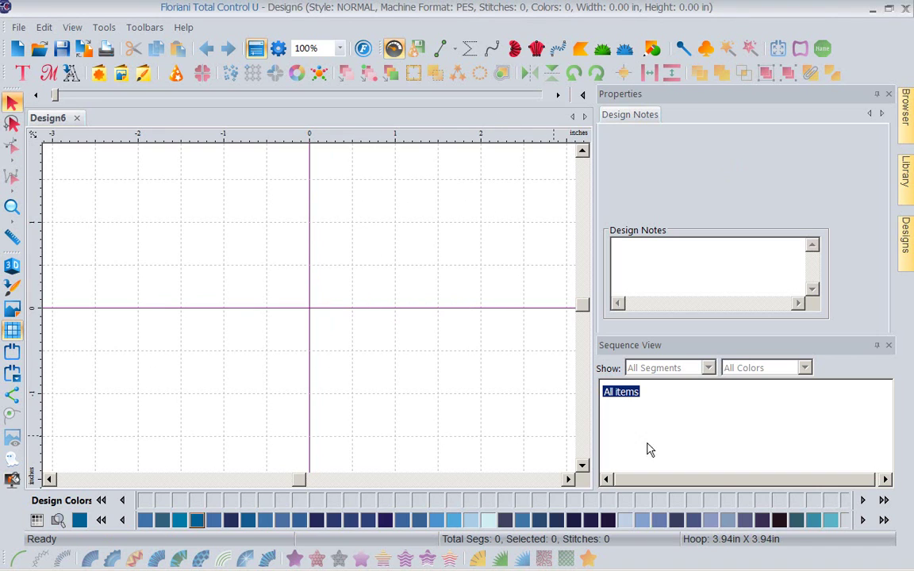
pyautogui.scroll(3, 449, 432)
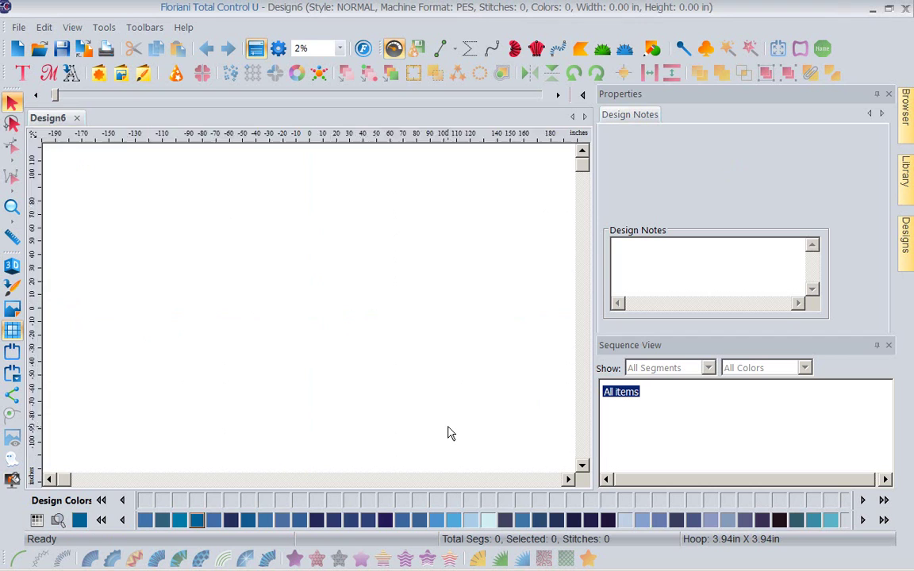
pyautogui.click(76, 117)
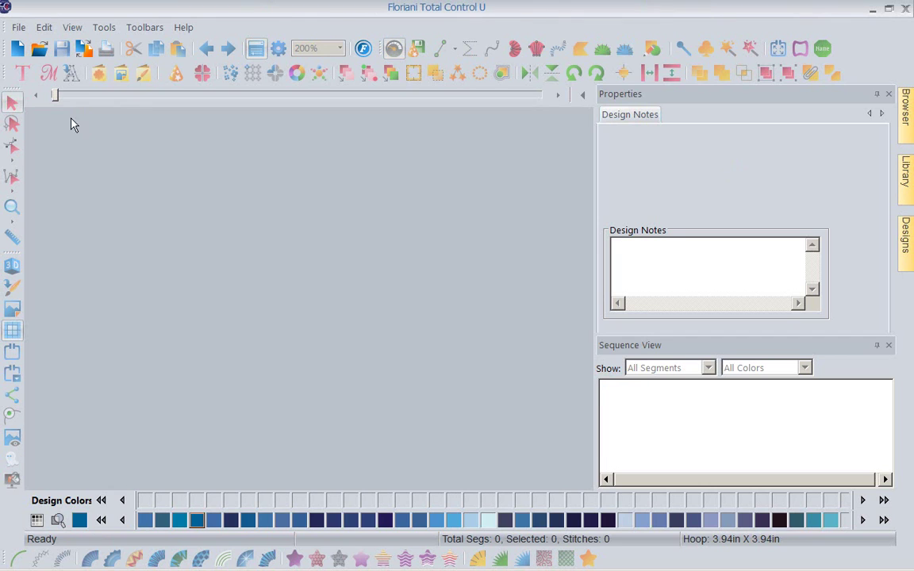
# Start a new design and draw a rectangle outline about 4.86 in wide and 3.43 in high.
pyautogui.click(16, 51)
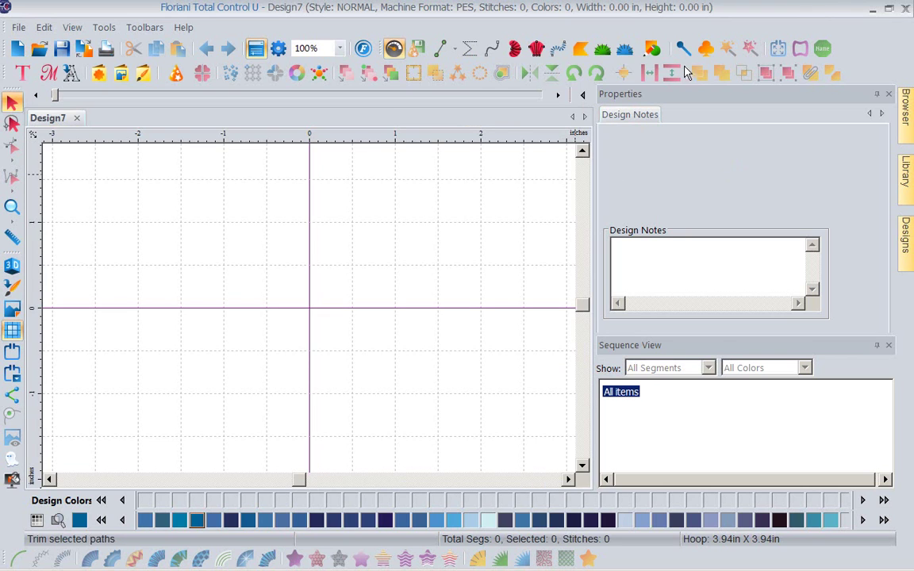
pyautogui.click(652, 50)
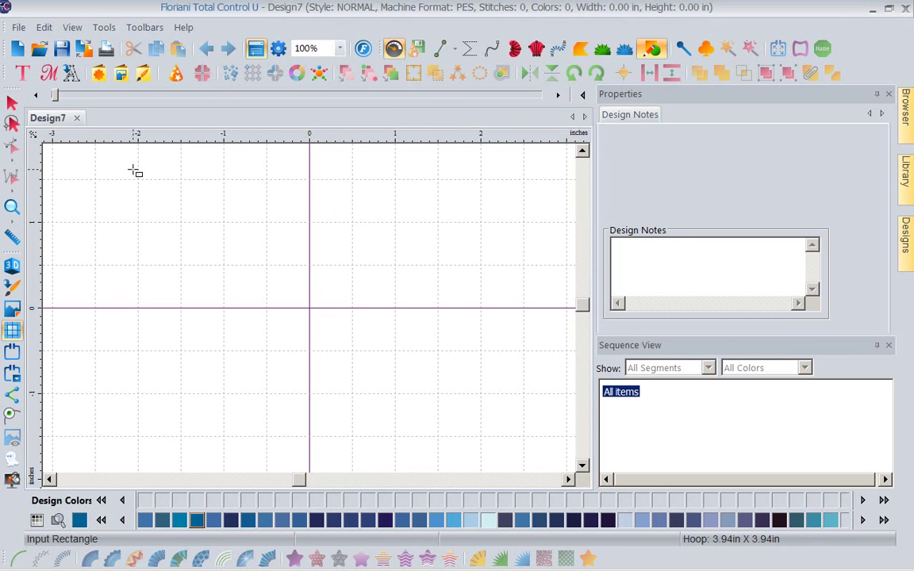
pyautogui.moveTo(110, 168)
pyautogui.mouseDown()
pyautogui.moveTo(364, 283)
pyautogui.moveTo(520, 409)
pyautogui.moveTo(526, 463)
pyautogui.mouseUp()
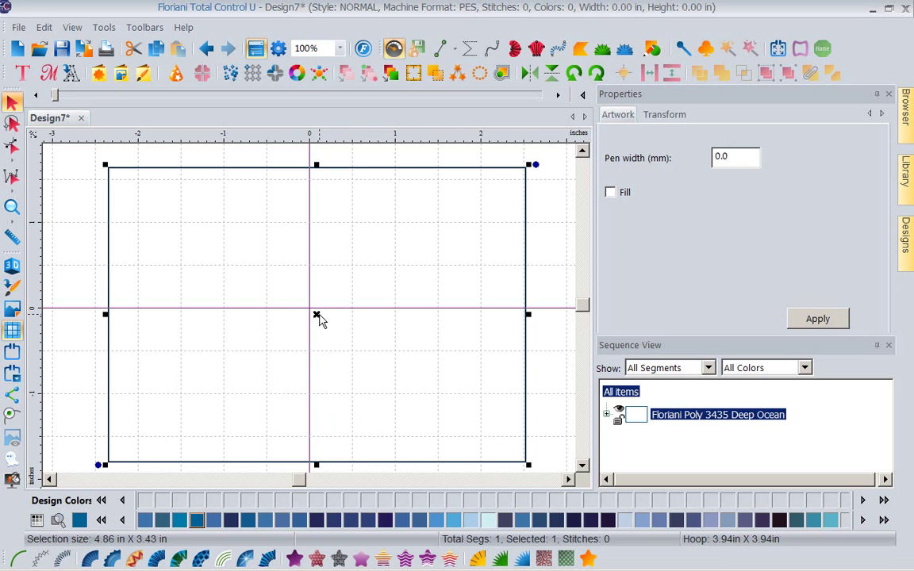
# Move the rectangle onto the design's centre and recolor its outline to Floriani Poly 312 Gettysburg.
pyautogui.moveTo(320, 317); pyautogui.dragTo(314, 311)
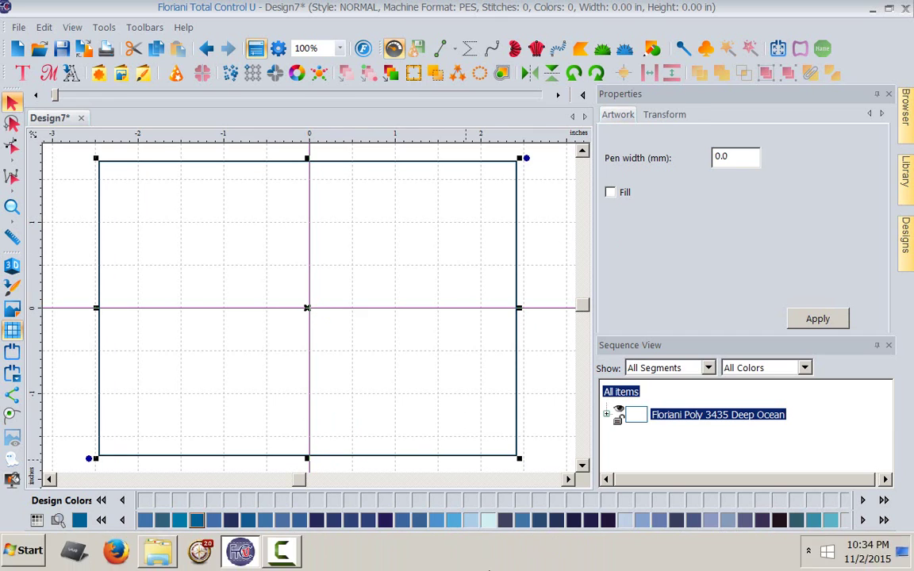
pyautogui.click(813, 522)
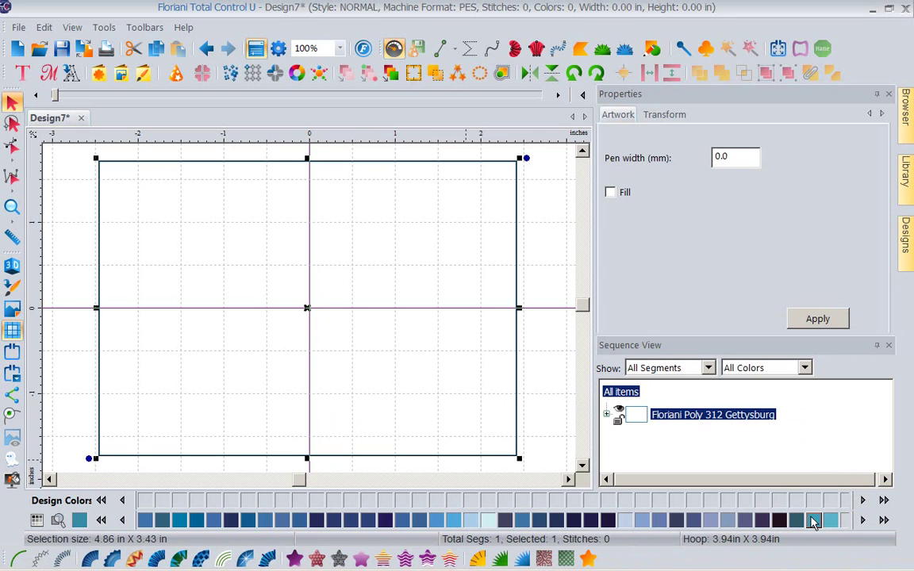
pyautogui.click(522, 382)
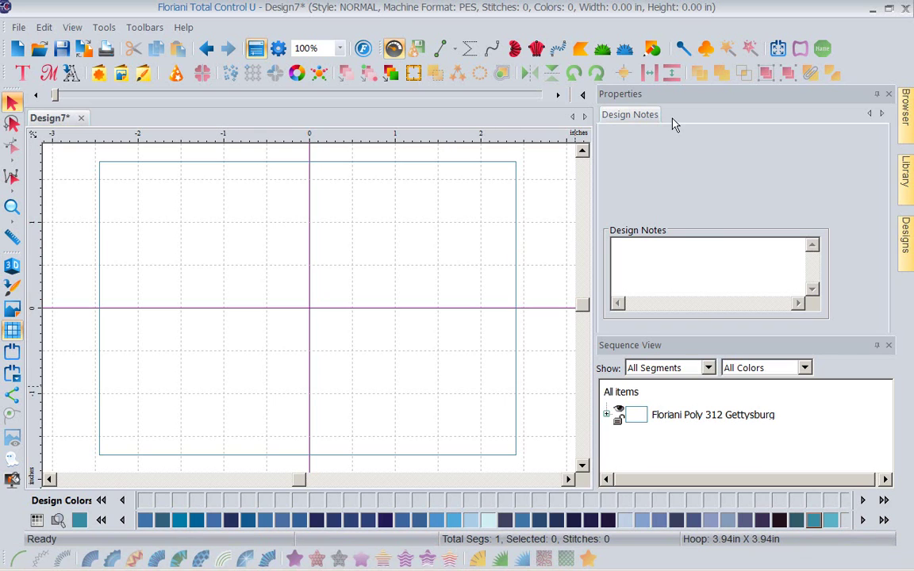
# Insert five Bow symbols of different sizes in a horizontal row across the rectangle, above the centre line.
pyautogui.click(704, 50)
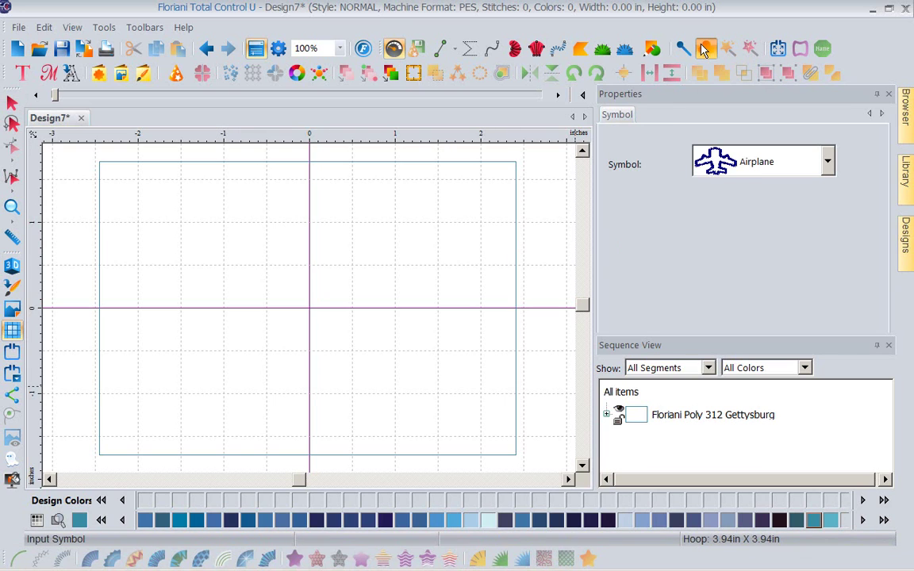
pyautogui.click(826, 163)
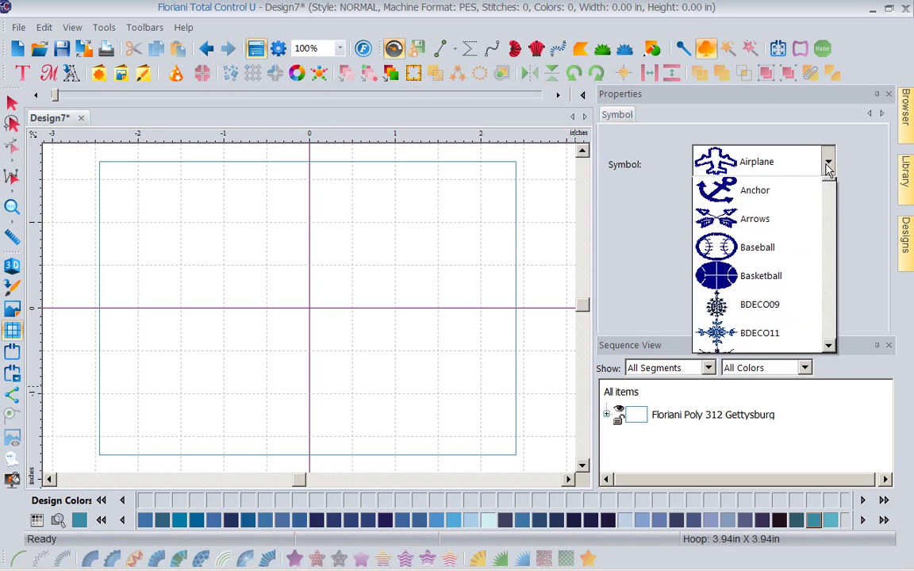
pyautogui.moveTo(833, 200)
pyautogui.mouseDown()
pyautogui.moveTo(830, 300)
pyautogui.moveTo(830, 203)
pyautogui.mouseUp()
pyautogui.scroll(-3, 762, 333)
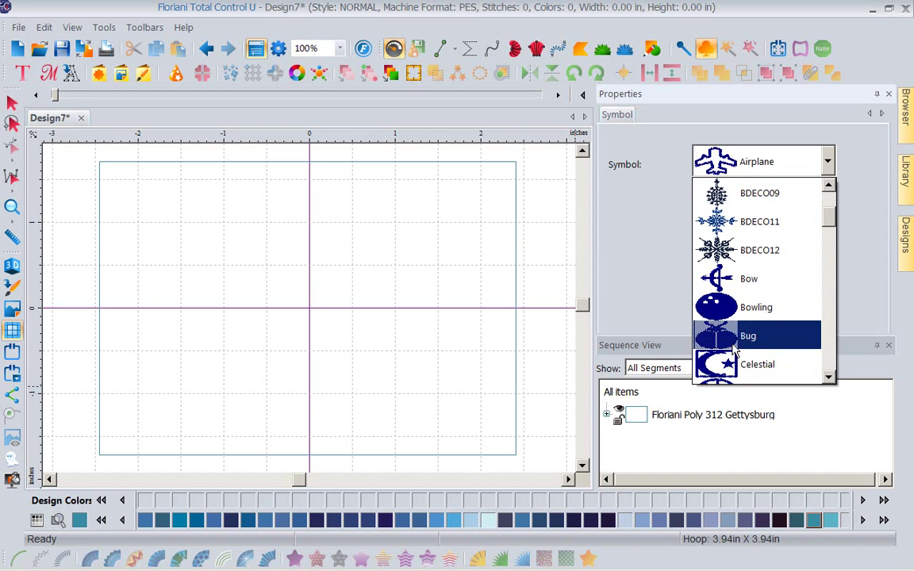
pyautogui.click(728, 285)
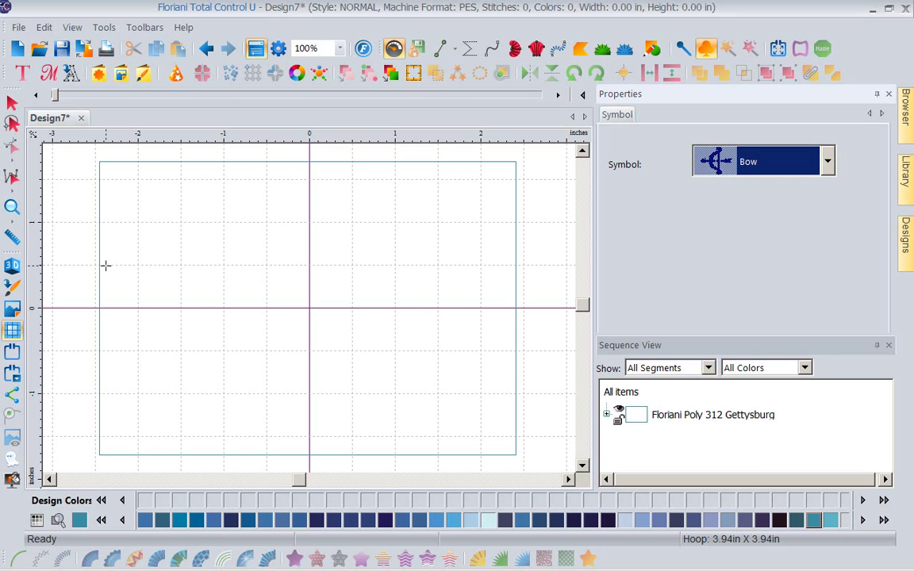
pyautogui.moveTo(107, 266); pyautogui.dragTo(512, 268)
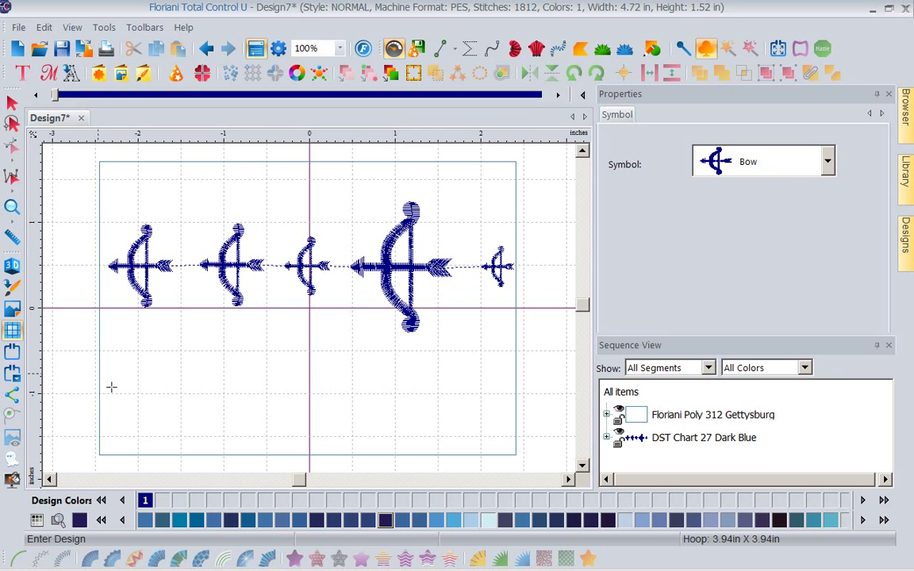
# Narrow the rectangle to about 4.76 in wide so its sides sit close to the ends of the bow row.
pyautogui.click(12, 102)
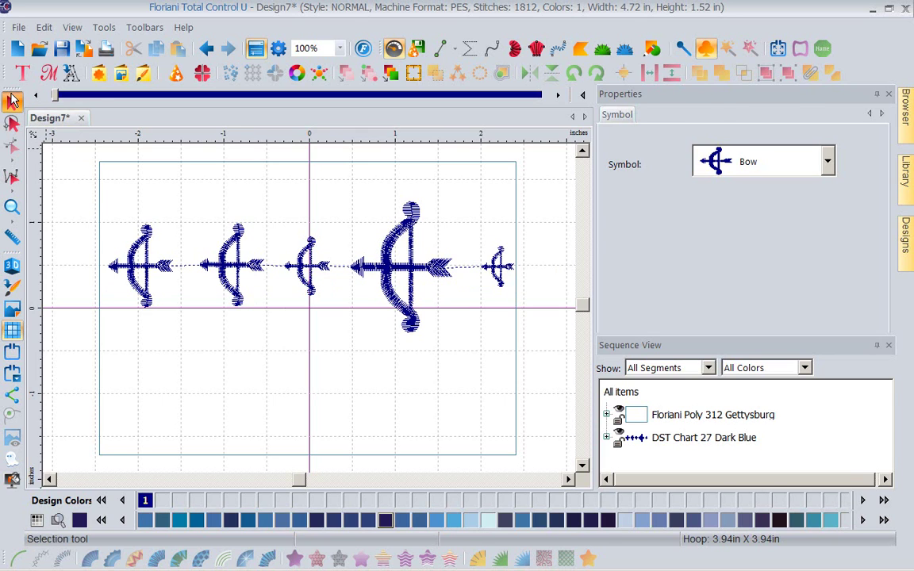
pyautogui.press('Tab')
pyautogui.click(97, 162)
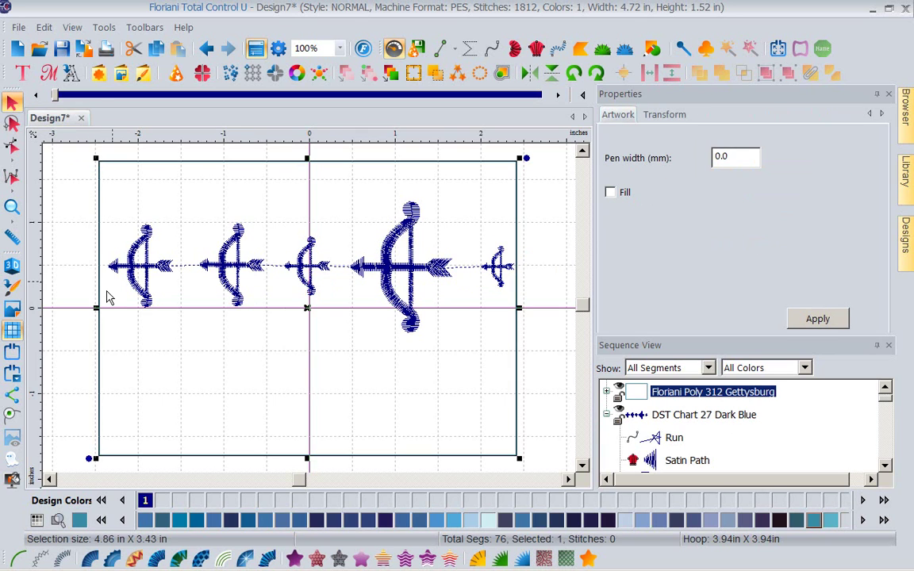
pyautogui.moveTo(95, 307); pyautogui.dragTo(101, 306)
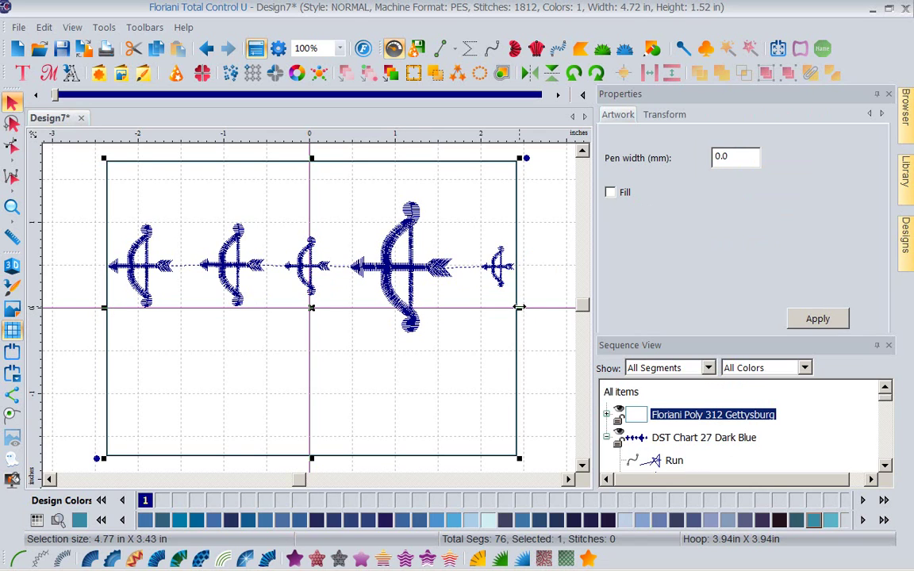
pyautogui.moveTo(519, 308); pyautogui.dragTo(517, 306)
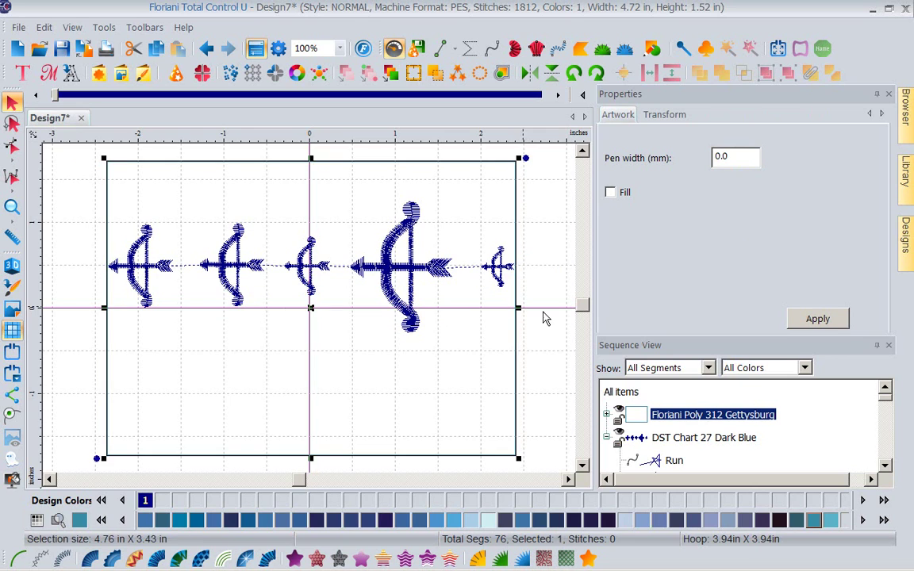
pyautogui.click(546, 318)
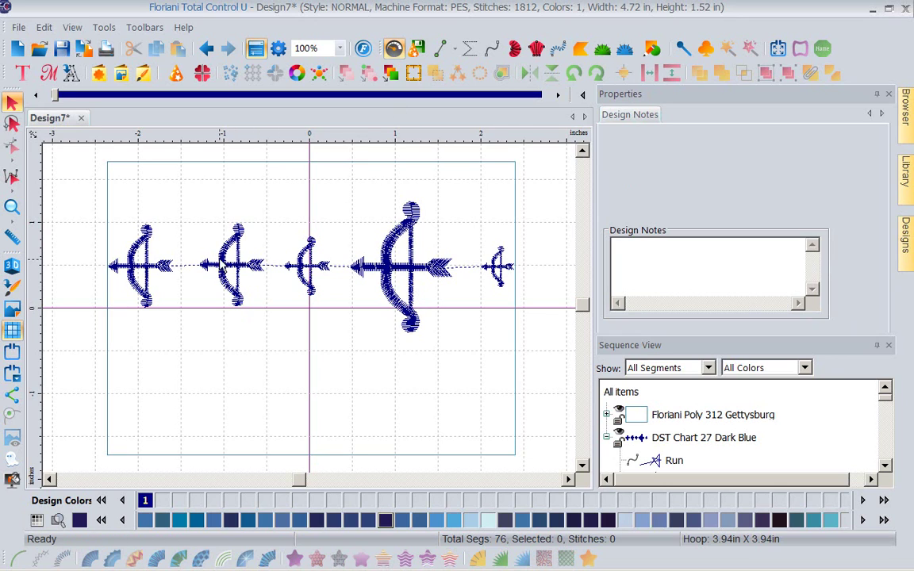
# Space the bows unevenly by moving the second bow against the first and the third against the large fourth bow.
pyautogui.click(228, 261)
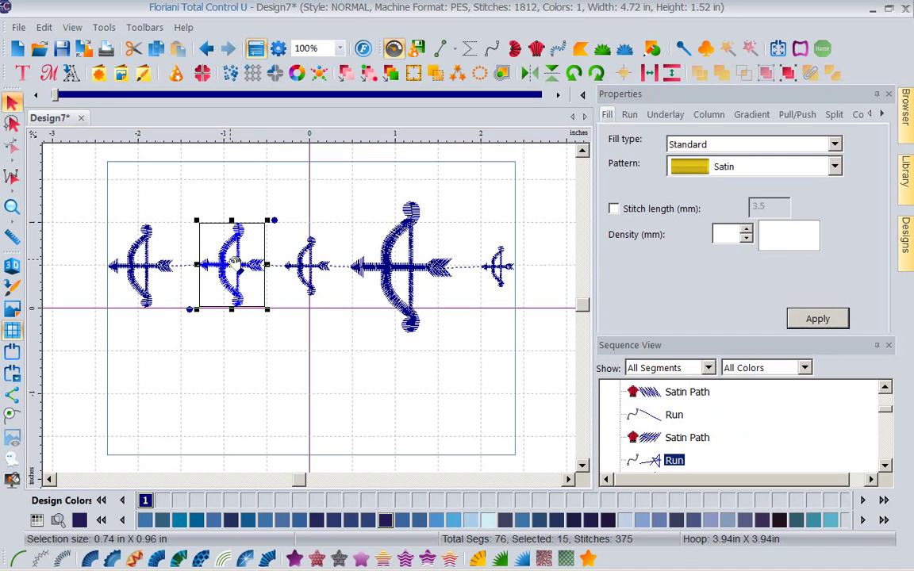
pyautogui.moveTo(234, 267); pyautogui.dragTo(211, 267)
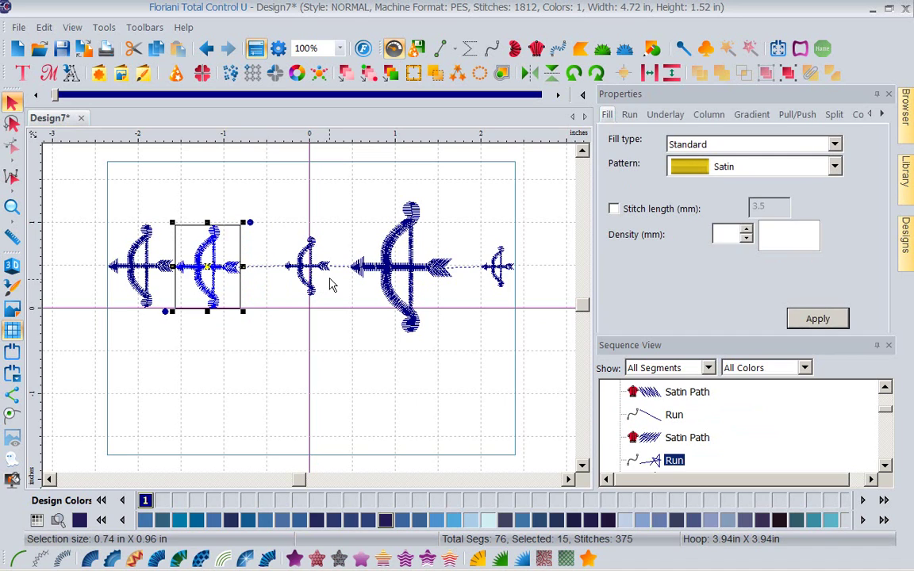
pyautogui.click(315, 270)
pyautogui.moveTo(319, 271); pyautogui.dragTo(339, 271)
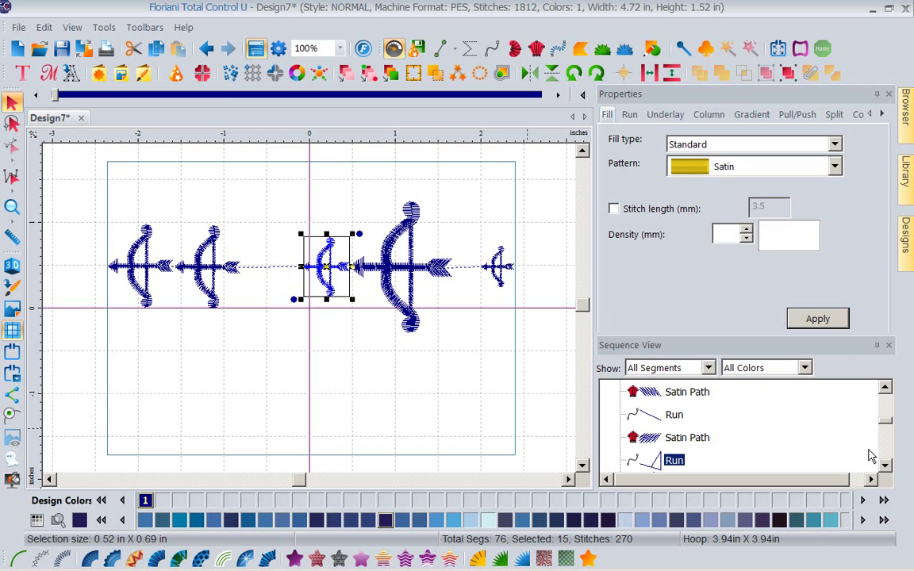
# Collapse the sequence list, select the whole DST Chart 27 Dark Blue group and distribute its bows horizontally.
pyautogui.click(814, 421)
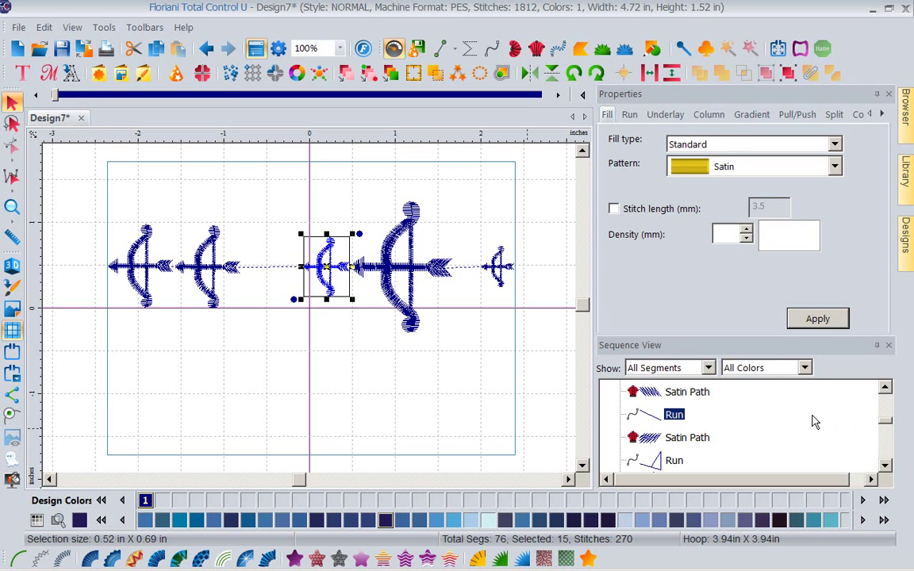
pyautogui.rightClick(813, 421)
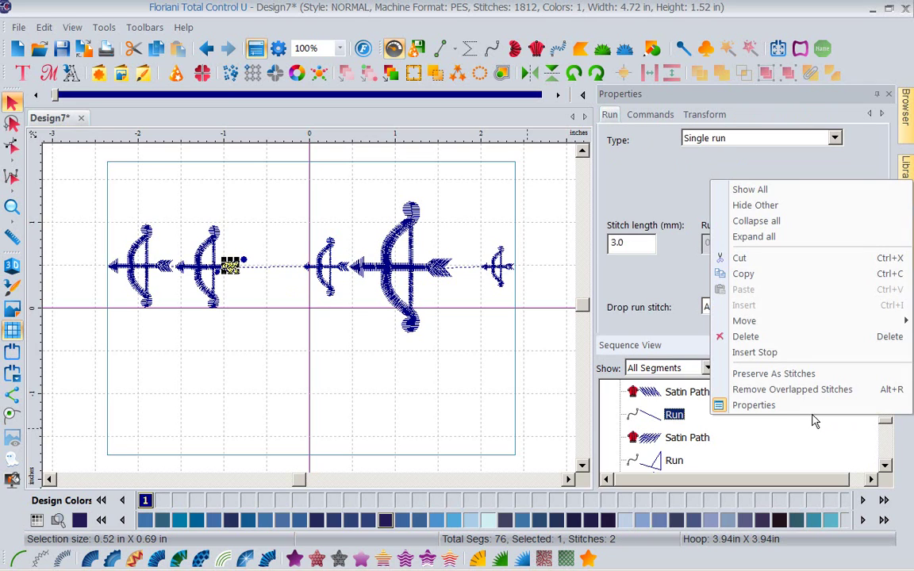
pyautogui.click(768, 228)
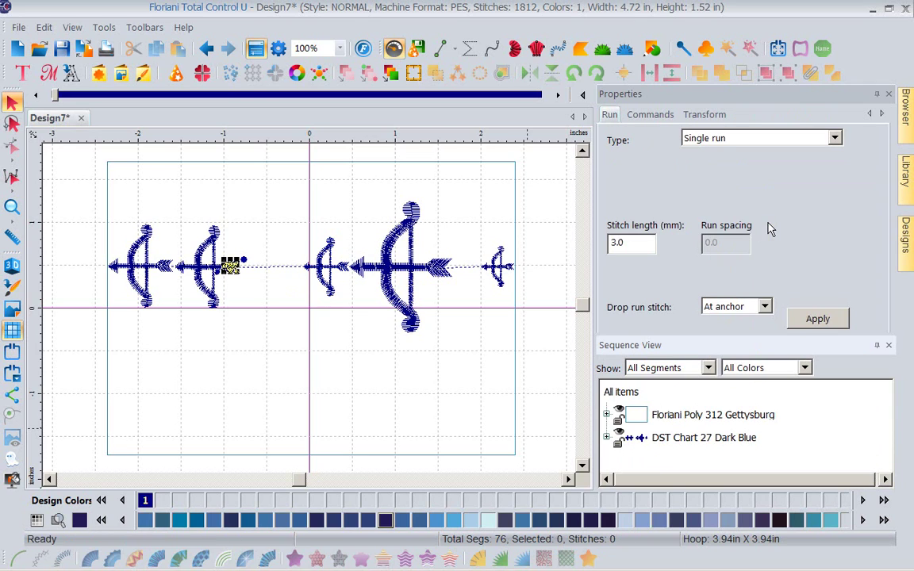
pyautogui.click(682, 444)
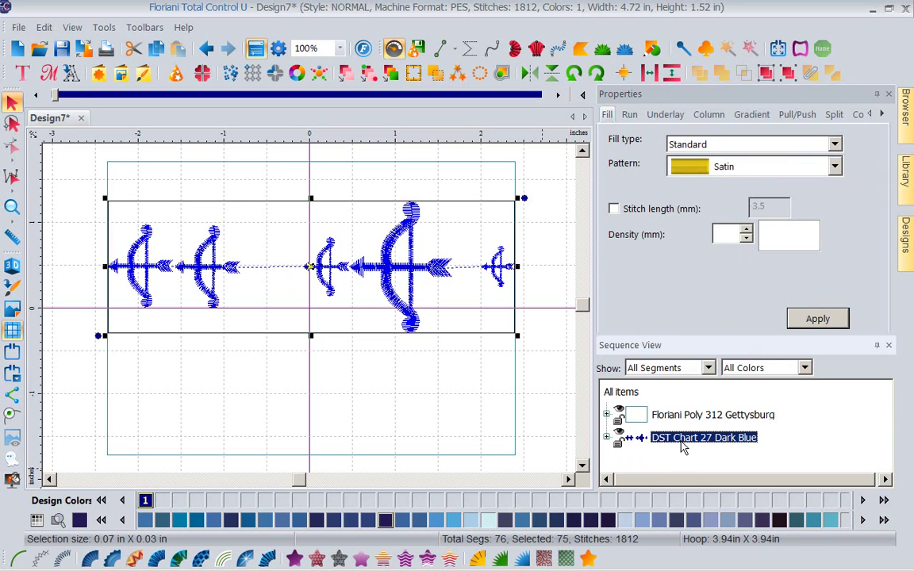
pyautogui.click(652, 80)
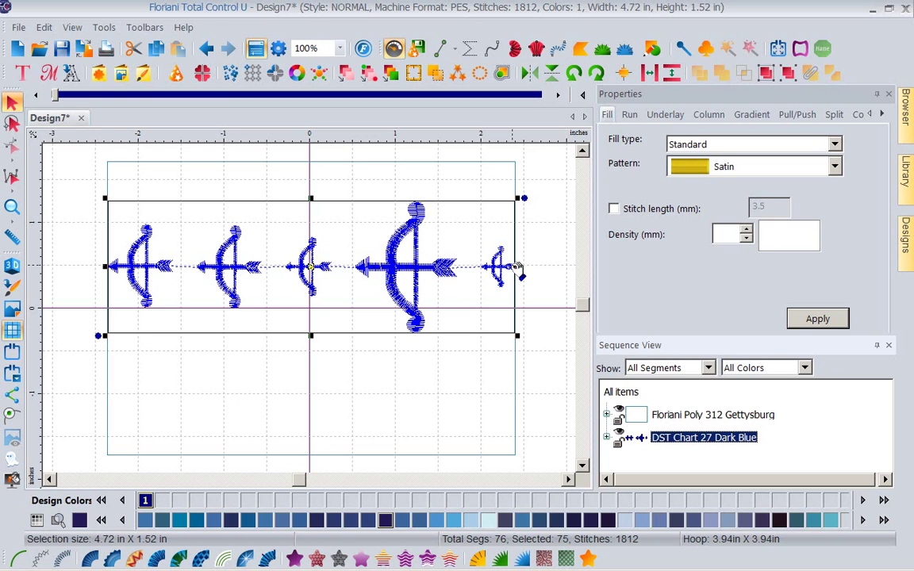
pyautogui.click(418, 159)
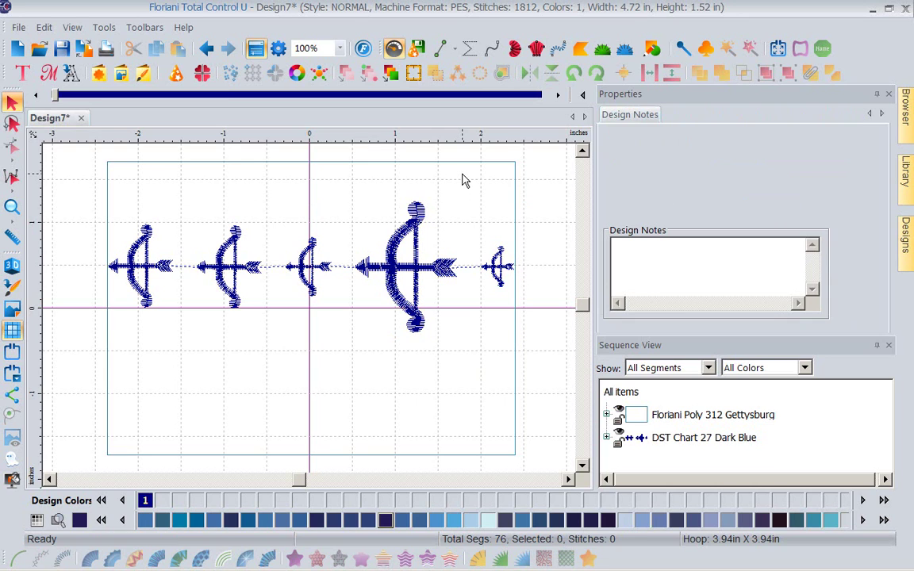
# Delete the large fourth bow from the row.
pyautogui.click(407, 255)
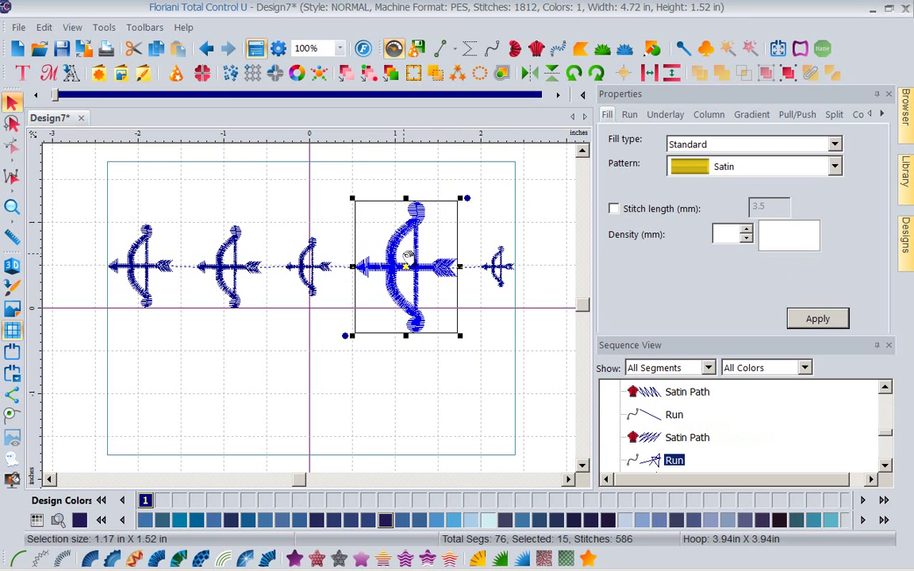
pyautogui.press('Delete')
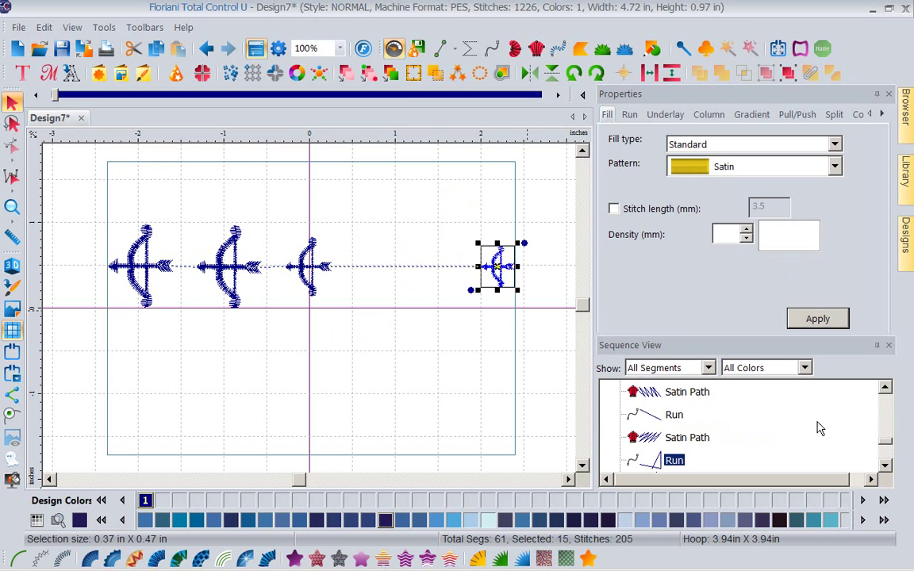
# Collapse the sequence list, select the DST Chart 27 Dark Blue group and distribute the four remaining bows horizontally.
pyautogui.click(789, 437)
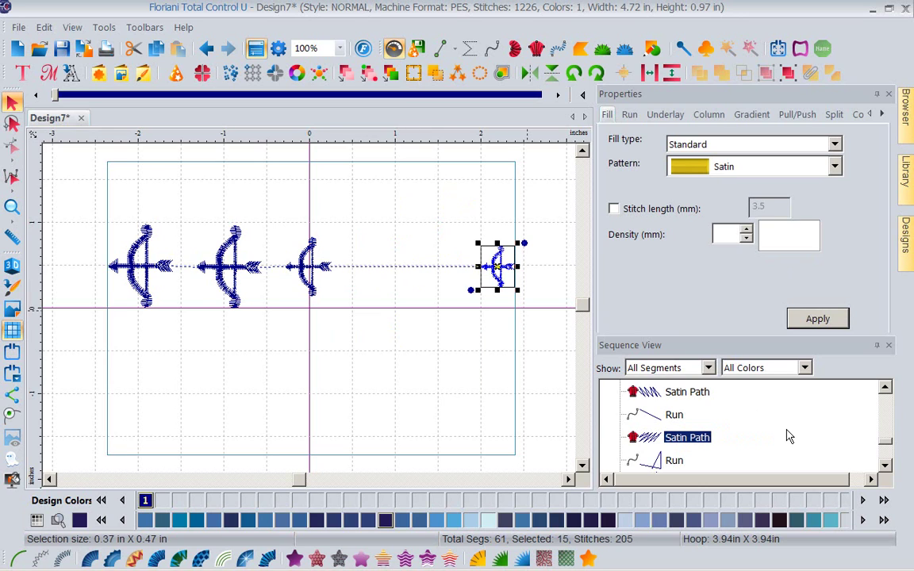
pyautogui.rightClick(790, 436)
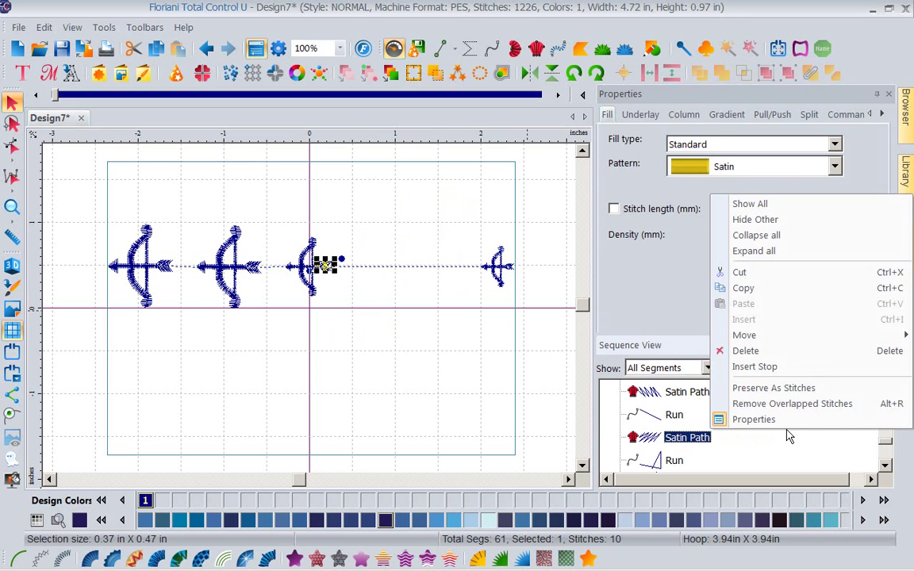
pyautogui.click(757, 237)
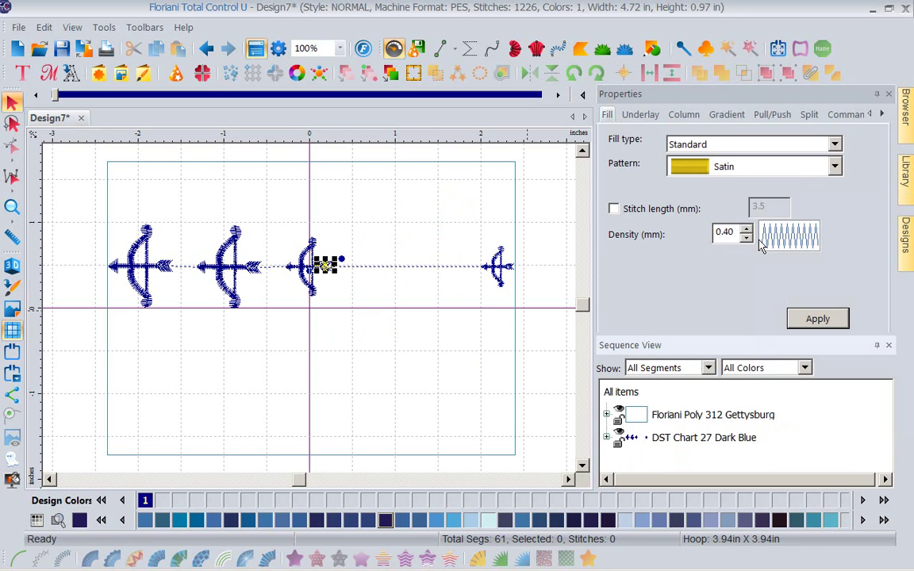
pyautogui.click(663, 439)
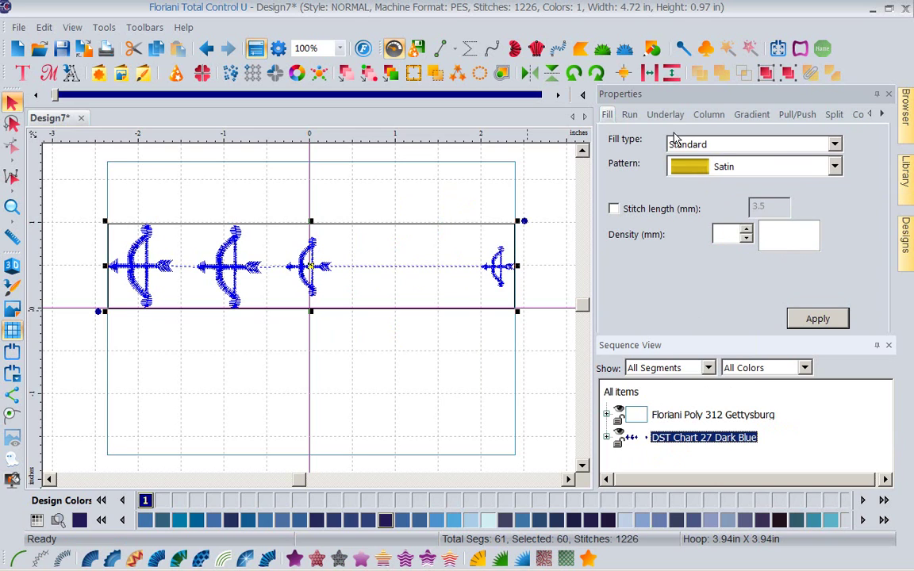
pyautogui.click(648, 76)
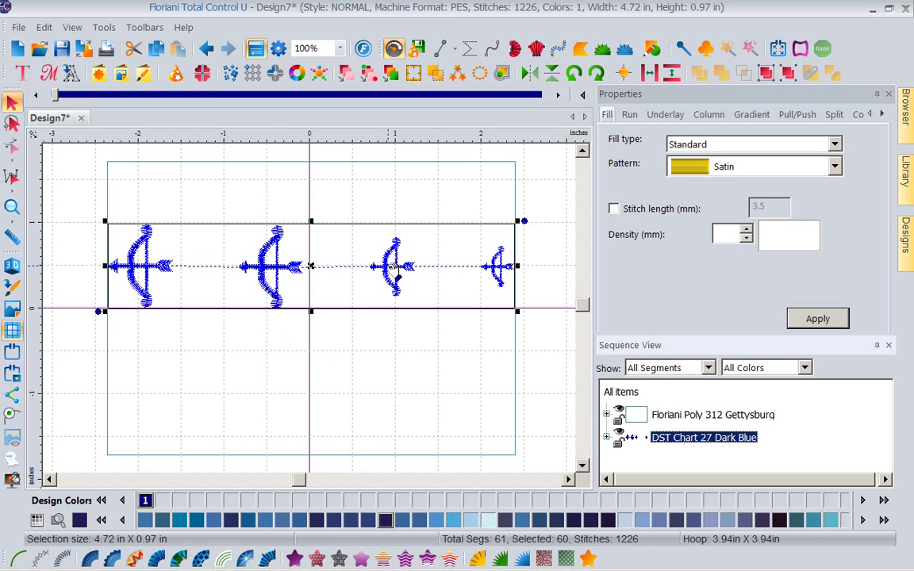
# Stagger the middle bows vertically, raising the second to the rectangle's upper edge and lowering the third to its lower edge.
pyautogui.click(355, 248)
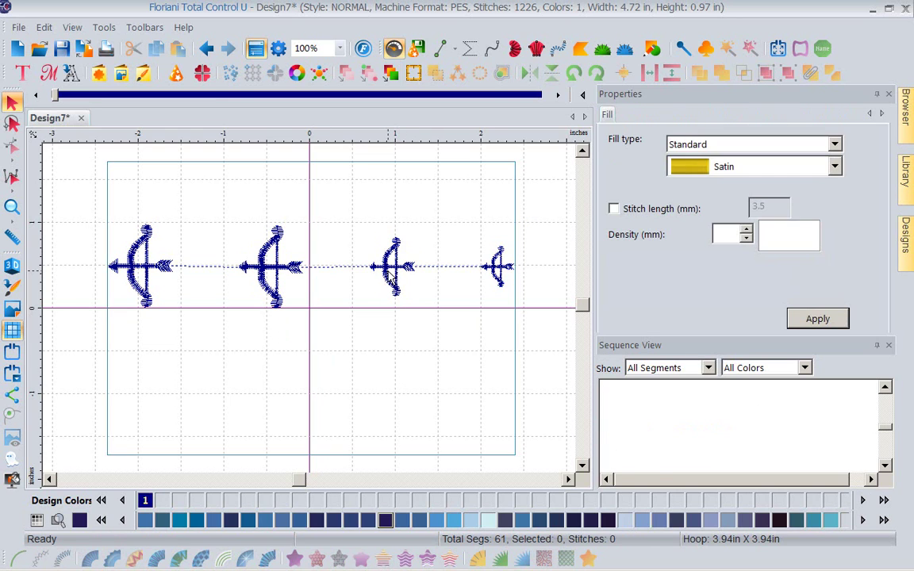
pyautogui.moveTo(356, 248); pyautogui.dragTo(372, 332)
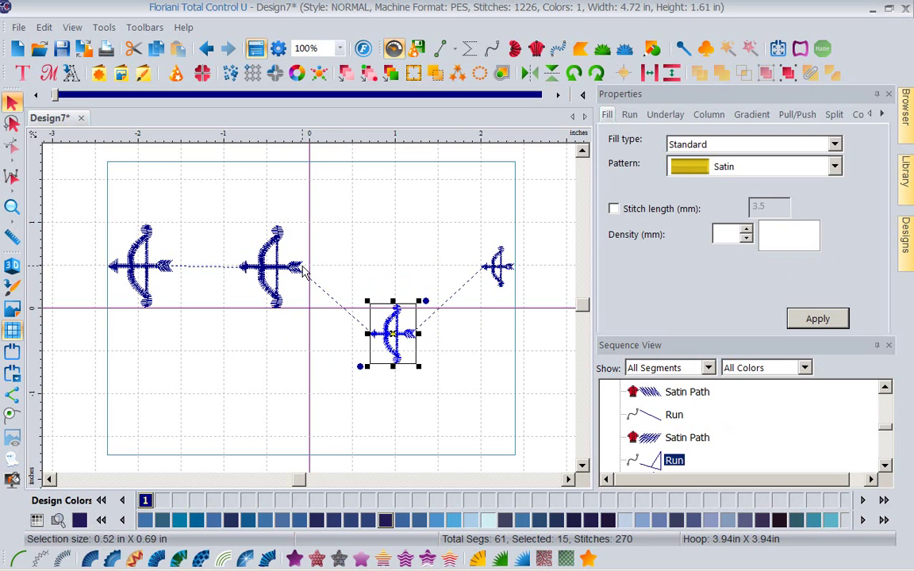
pyautogui.click(270, 272)
pyautogui.moveTo(272, 275); pyautogui.dragTo(272, 210)
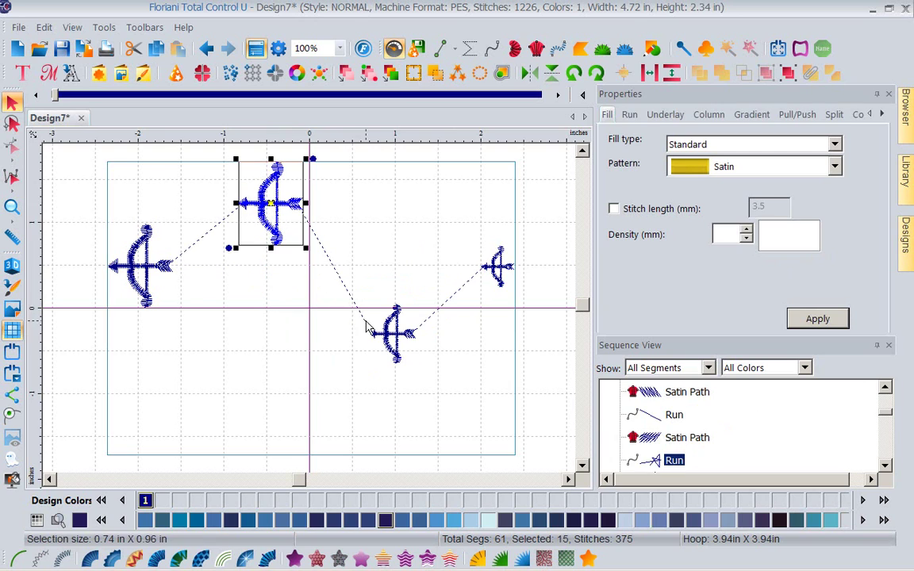
pyautogui.click(393, 333)
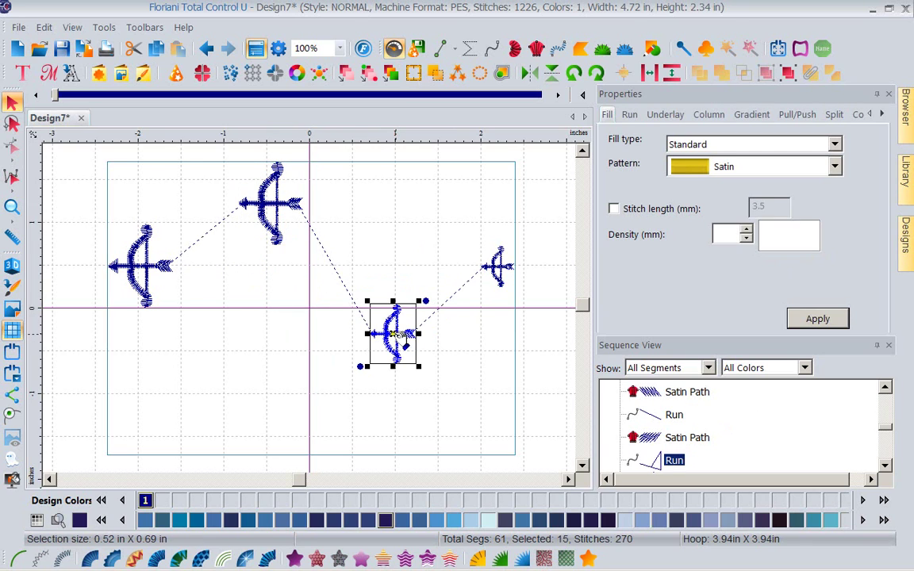
pyautogui.moveTo(393, 333); pyautogui.dragTo(389, 425)
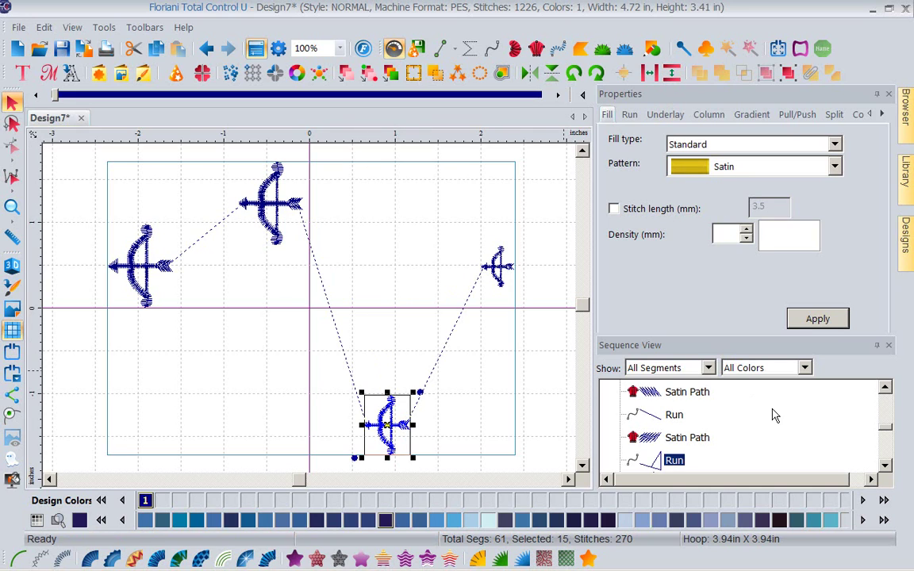
# Collapse the sequence list, select the whole DST Chart 27 Dark Blue group and distribute the staggered bows vertically.
pyautogui.rightClick(710, 415)
pyautogui.click(755, 215)
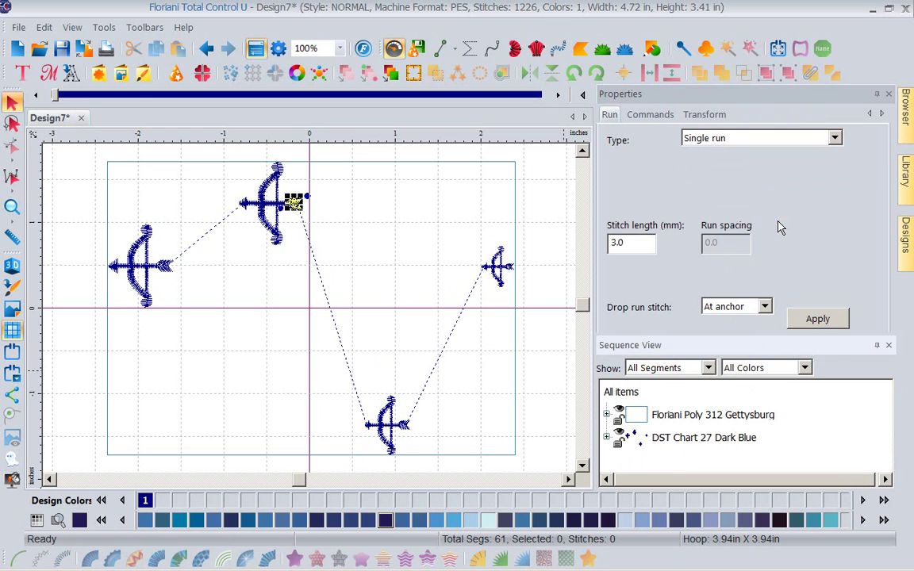
pyautogui.click(696, 439)
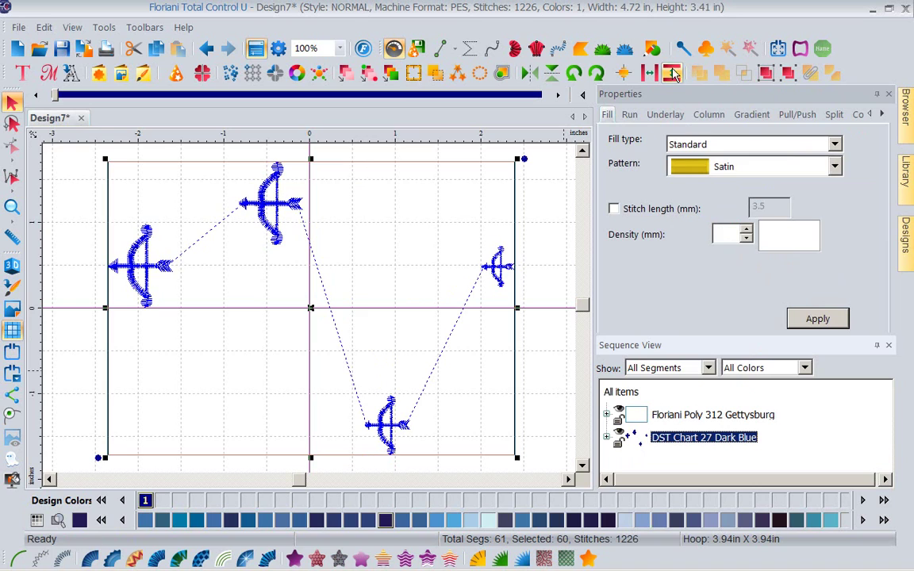
pyautogui.click(674, 73)
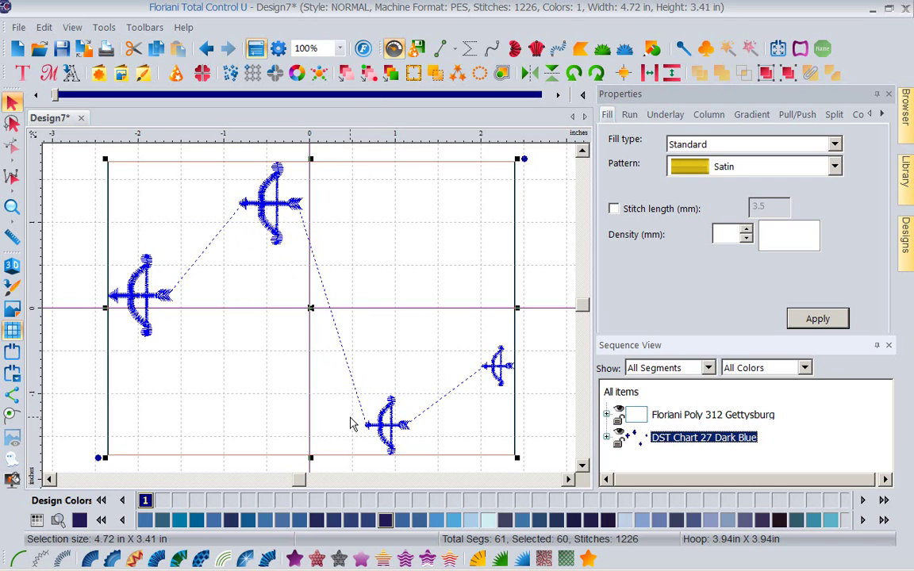
pyautogui.moveTo(146, 295); pyautogui.dragTo(505, 411)
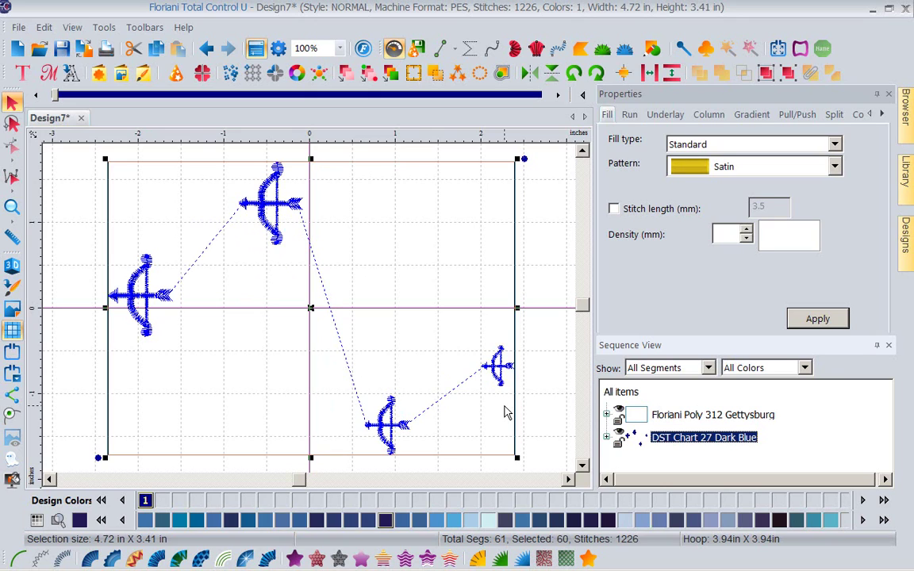
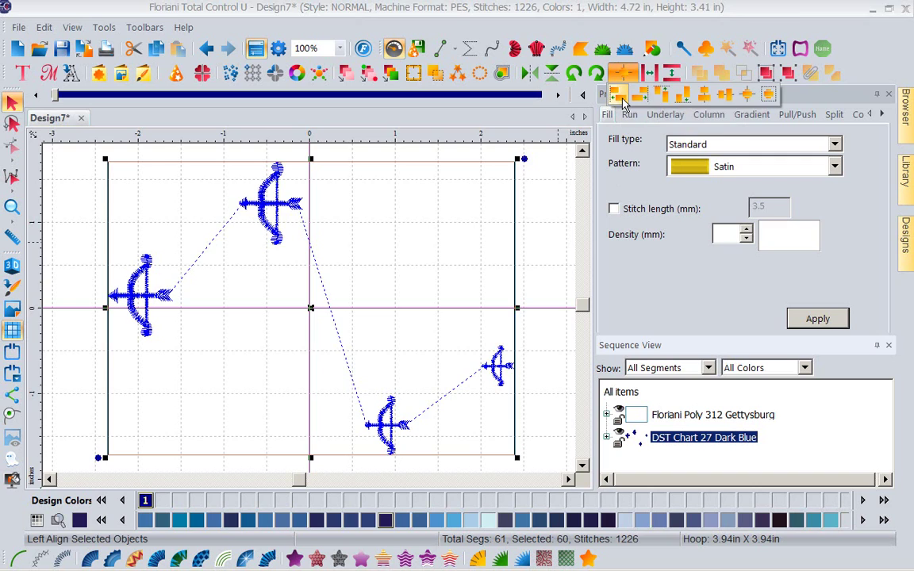
# Left-align the selected bows into a column, and follow with a right alignment.
pyautogui.click(619, 96)
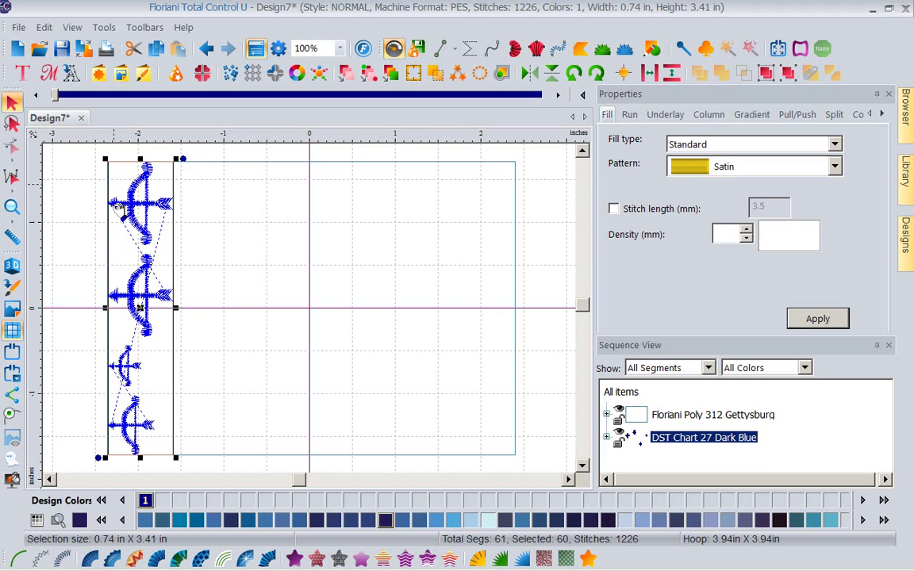
pyautogui.click(623, 77)
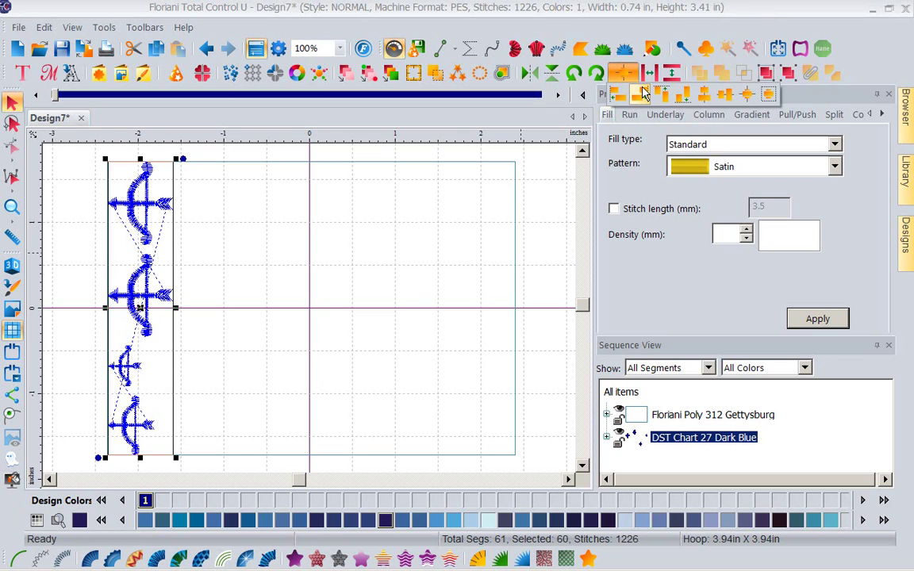
pyautogui.click(641, 95)
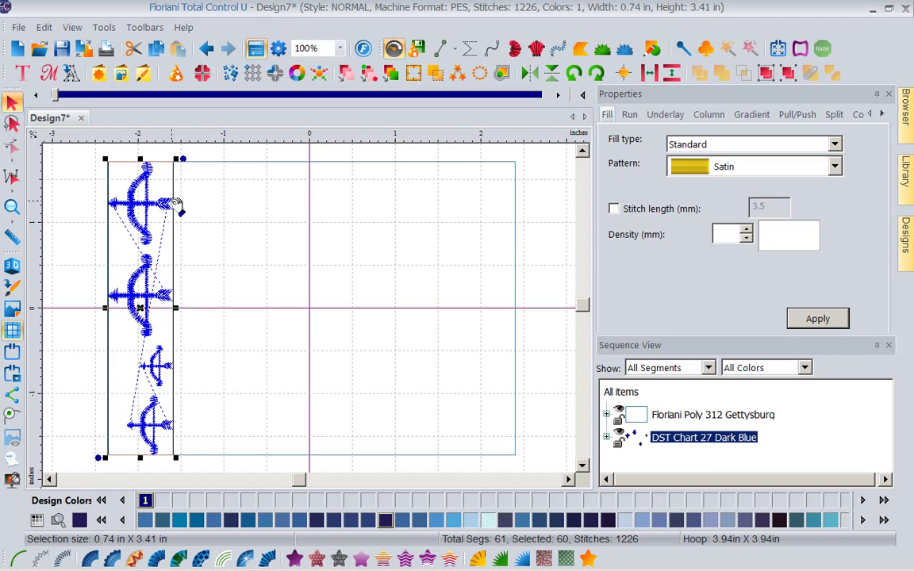
# Top-align the selected bows, and follow with a bottom alignment.
pyautogui.click(621, 76)
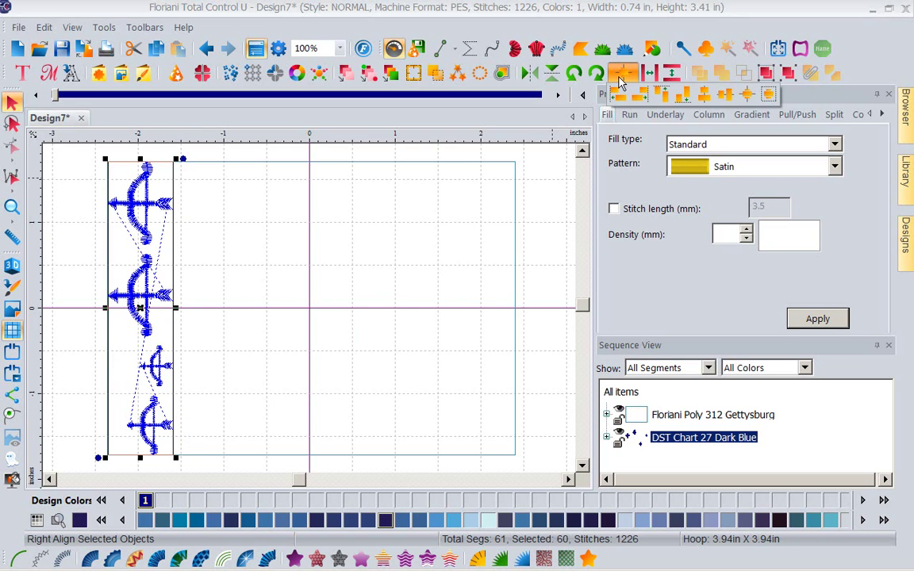
pyautogui.click(662, 95)
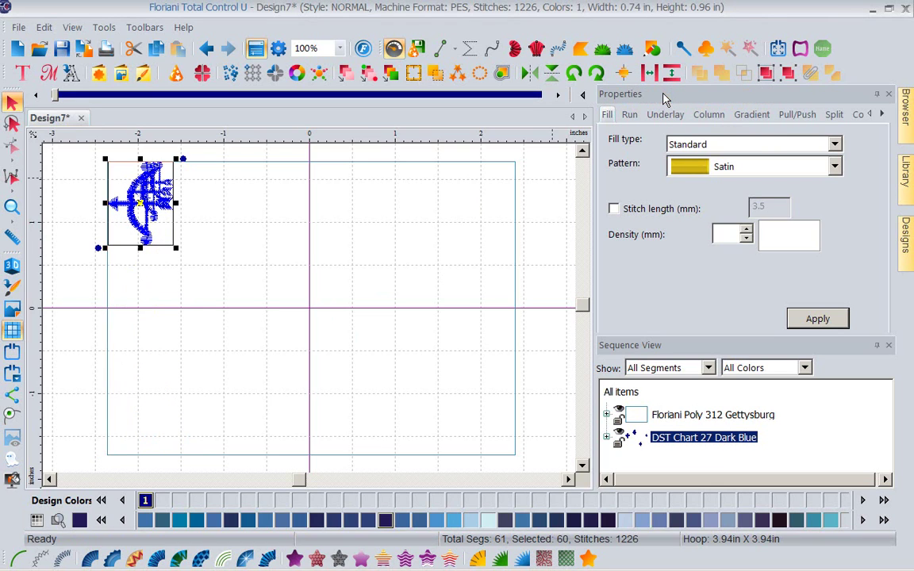
pyautogui.click(624, 76)
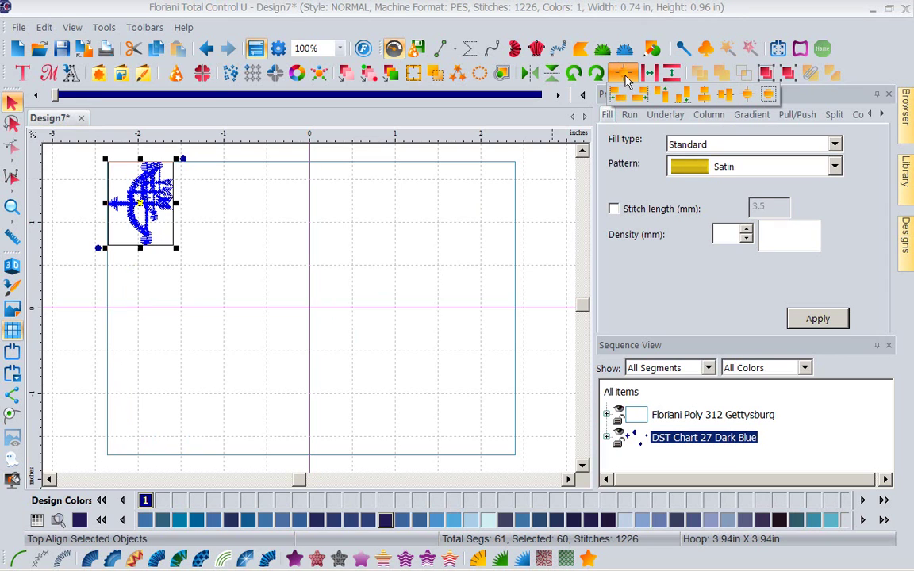
pyautogui.click(682, 97)
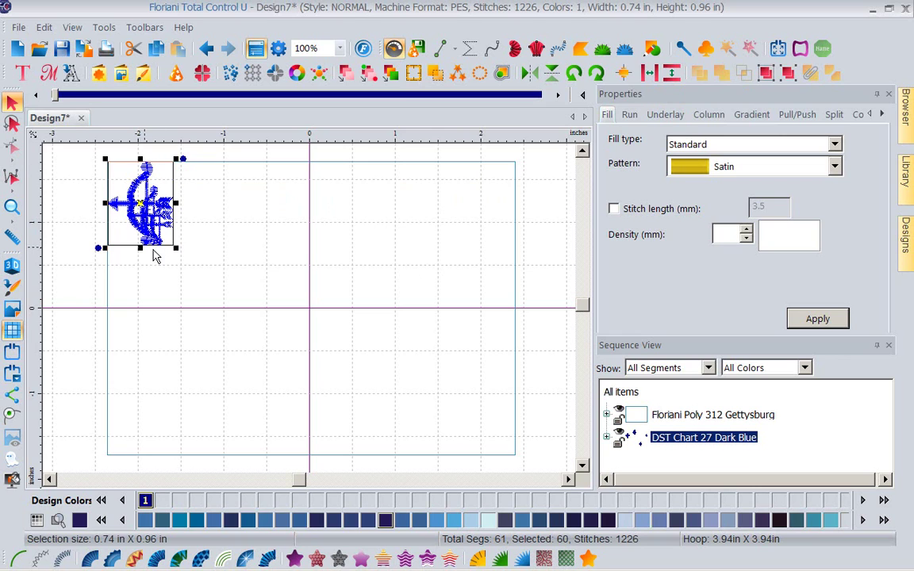
# Apply Distribute Horizontally twice to the stacked bows.
pyautogui.click(648, 74)
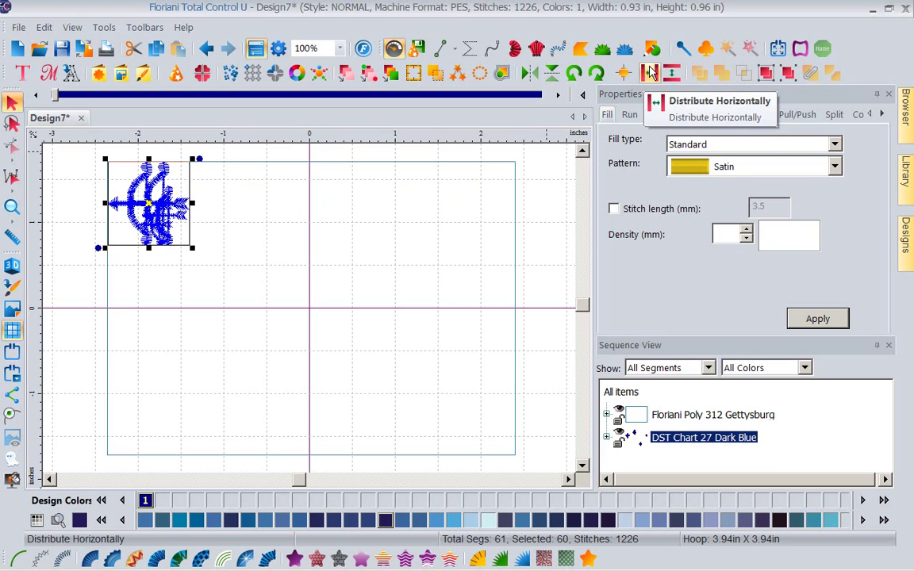
pyautogui.click(648, 74)
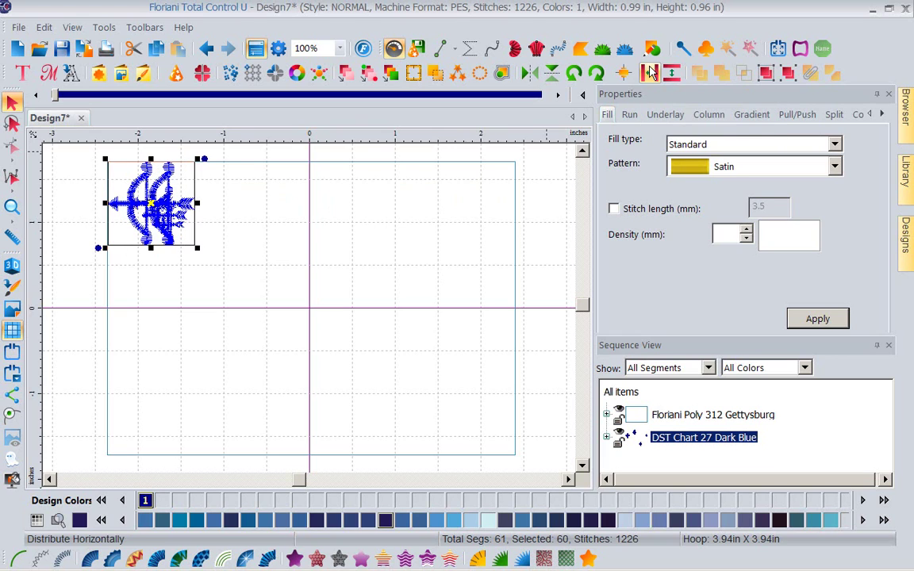
# Pull the overlapping bows apart into an uneven row along the rectangle's upper edge, with the smallest bow at its right side.
pyautogui.click(234, 257)
pyautogui.click(183, 204)
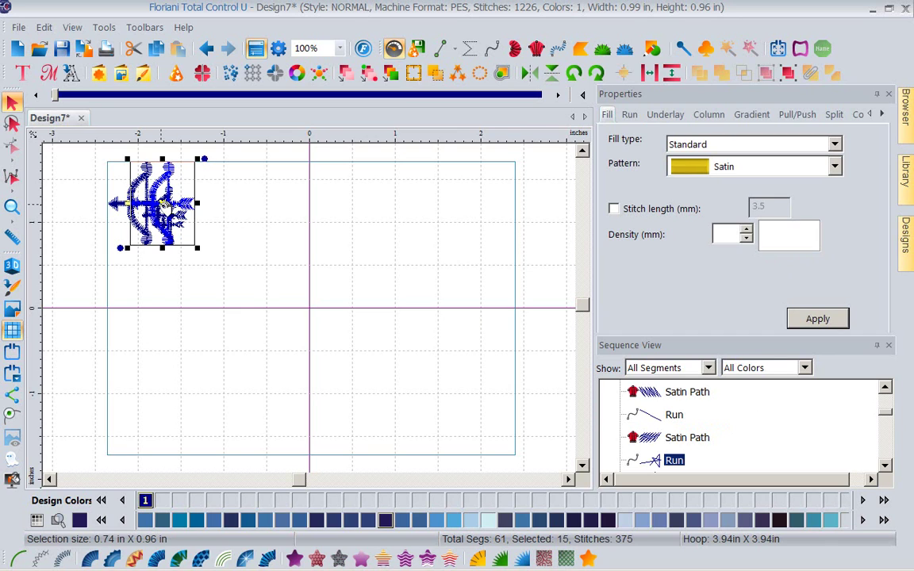
pyautogui.moveTo(163, 204); pyautogui.dragTo(323, 195)
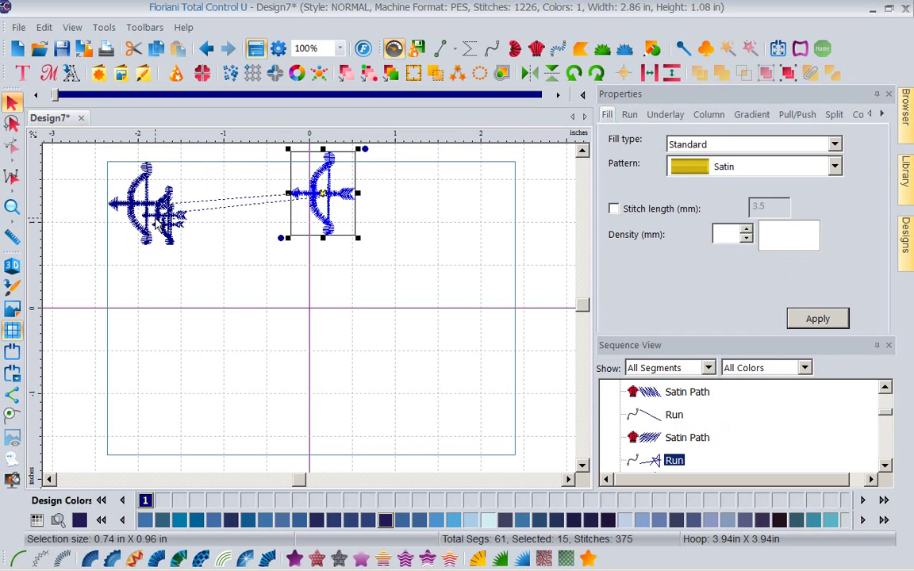
pyautogui.click(158, 224)
pyautogui.moveTo(159, 224); pyautogui.dragTo(438, 199)
pyautogui.click(154, 210)
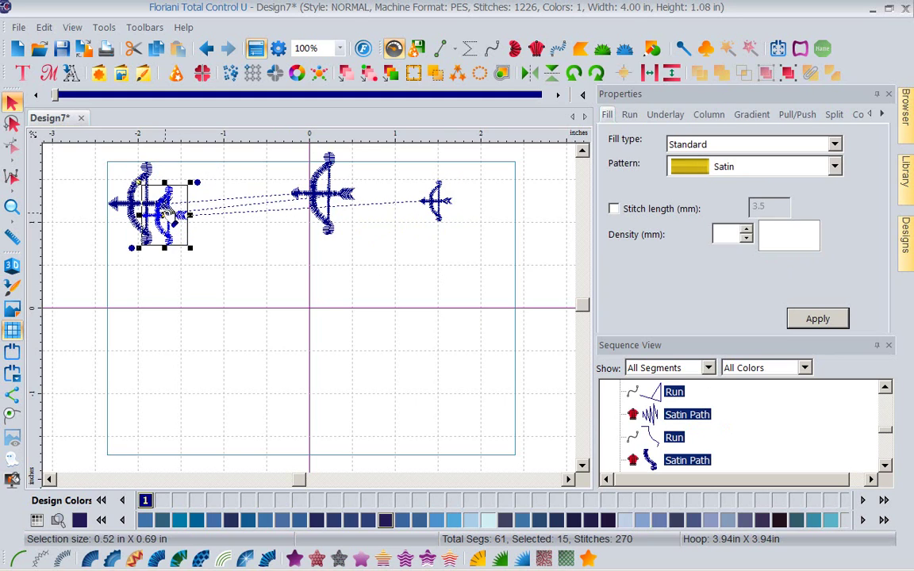
pyautogui.moveTo(167, 214); pyautogui.dragTo(235, 201)
pyautogui.click(437, 202)
pyautogui.moveTo(436, 202); pyautogui.dragTo(501, 193)
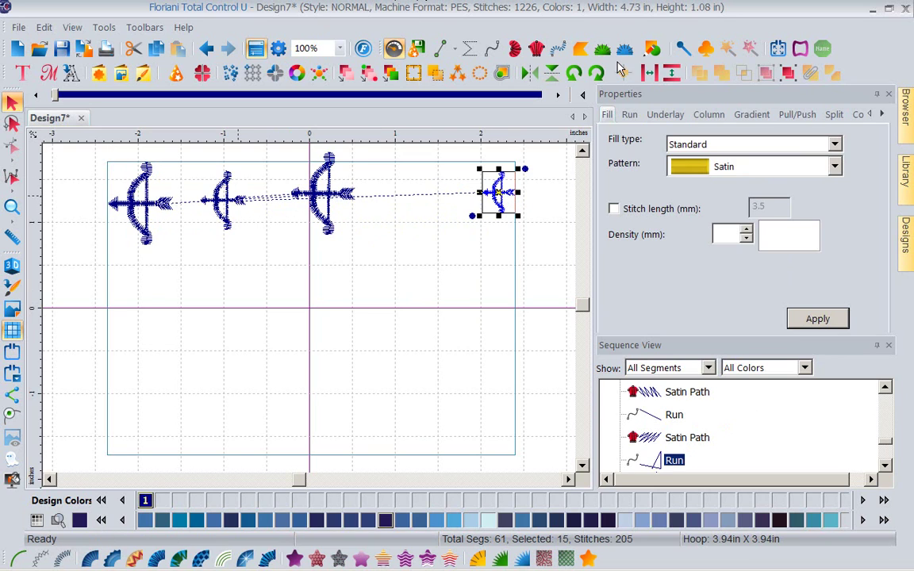
# Collapse the sequence list, select the DST Chart 27 Dark Blue group and distribute the uneven upper row of bows horizontally.
pyautogui.click(776, 416)
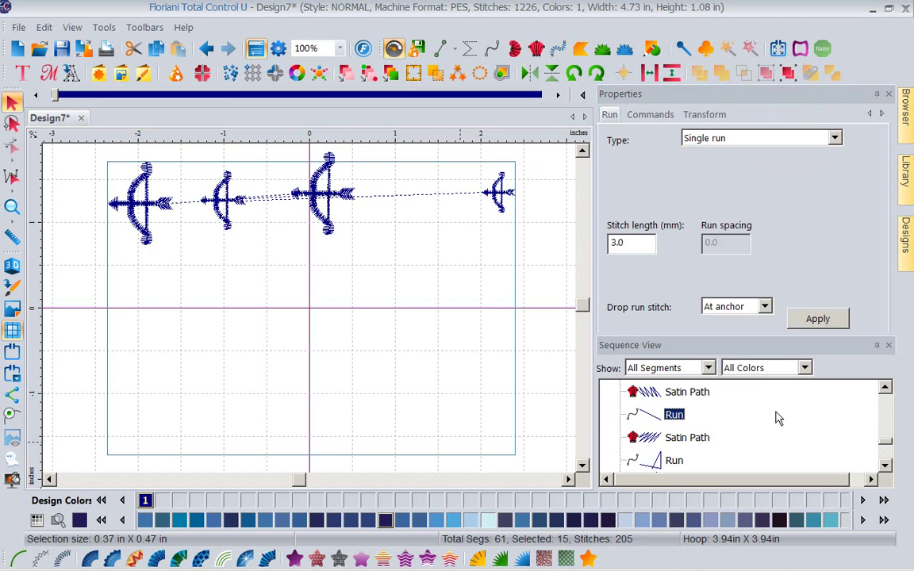
pyautogui.rightClick(775, 411)
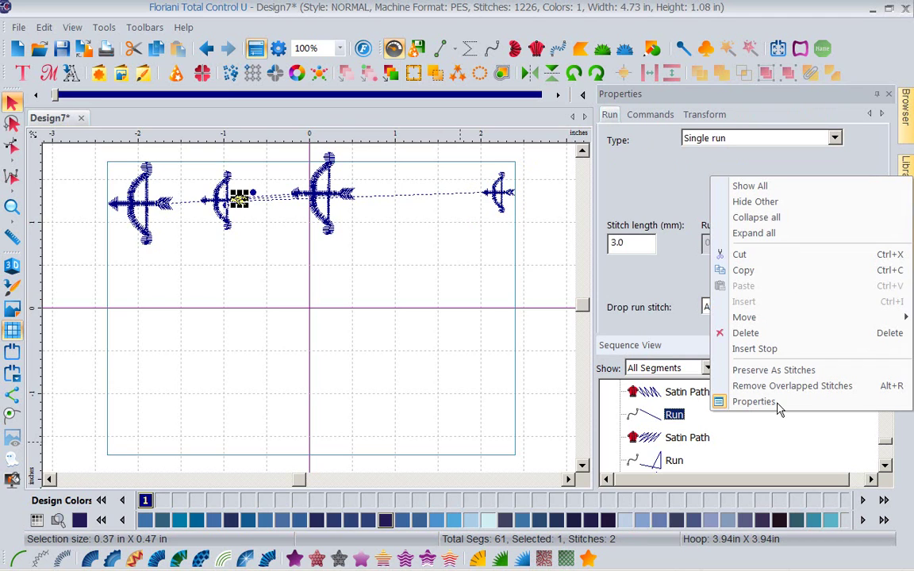
pyautogui.click(752, 217)
pyautogui.click(657, 442)
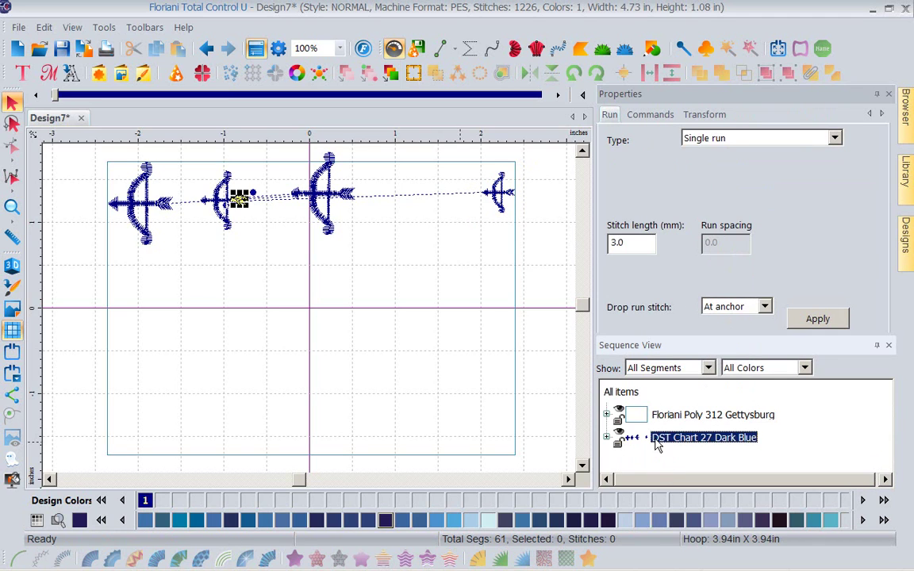
pyautogui.click(649, 73)
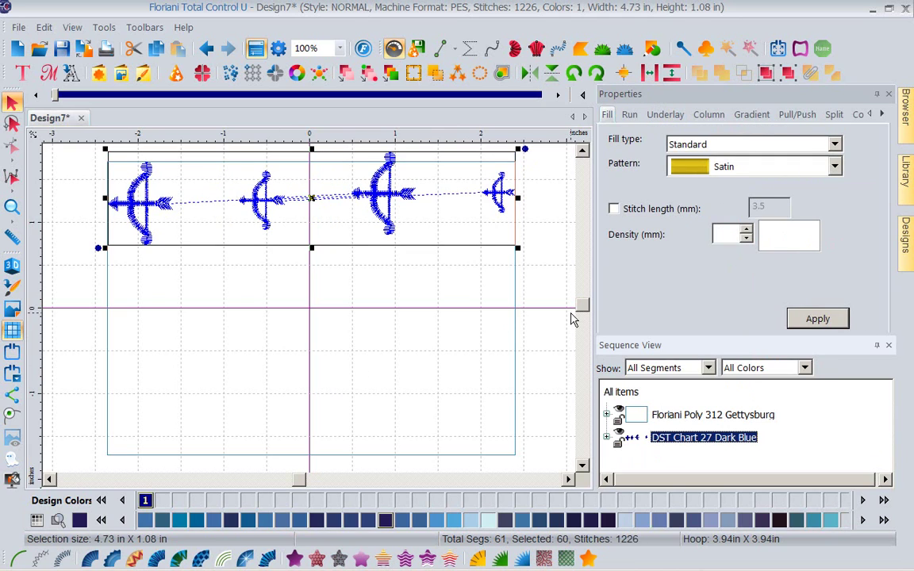
# Center-align the selected bows over one another, first along the row and then in height.
pyautogui.click(623, 78)
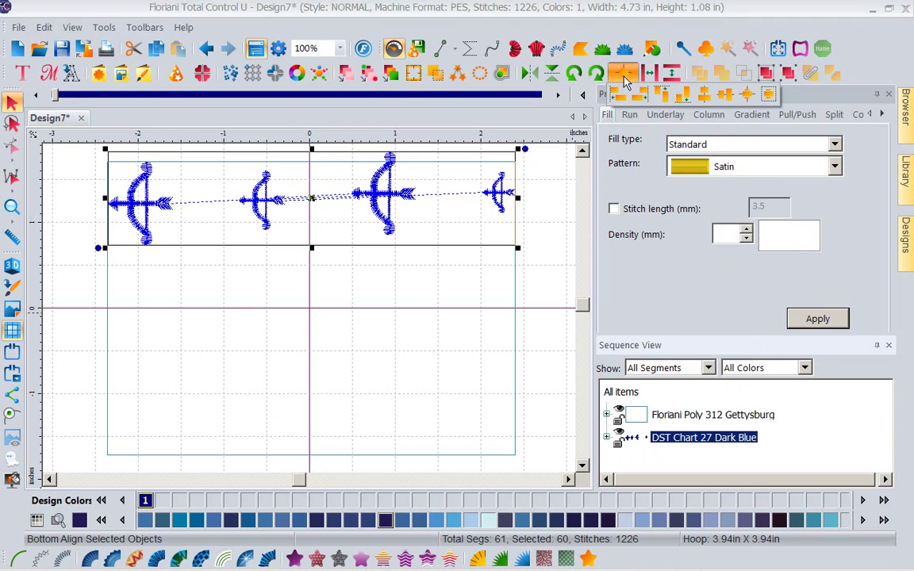
pyautogui.click(703, 95)
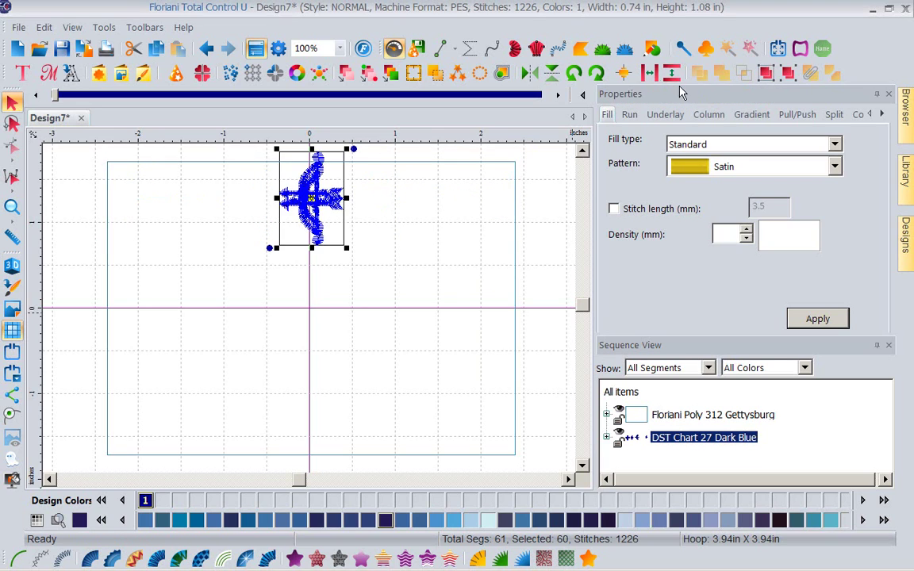
pyautogui.click(623, 76)
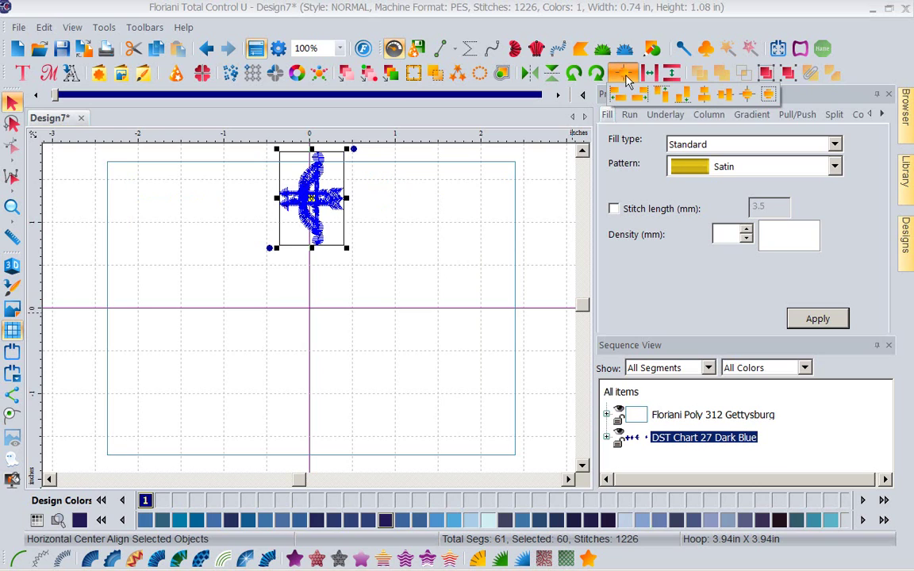
pyautogui.click(727, 96)
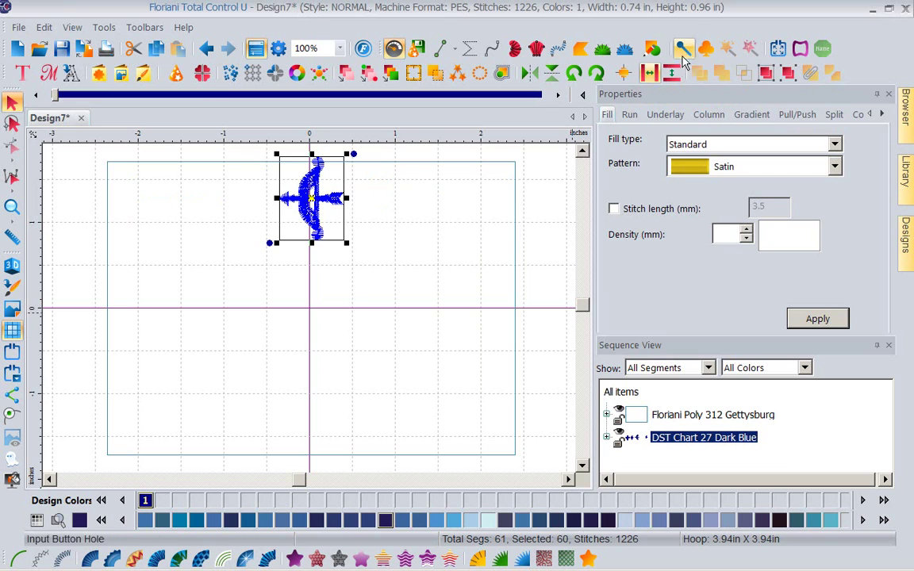
pyautogui.click(624, 75)
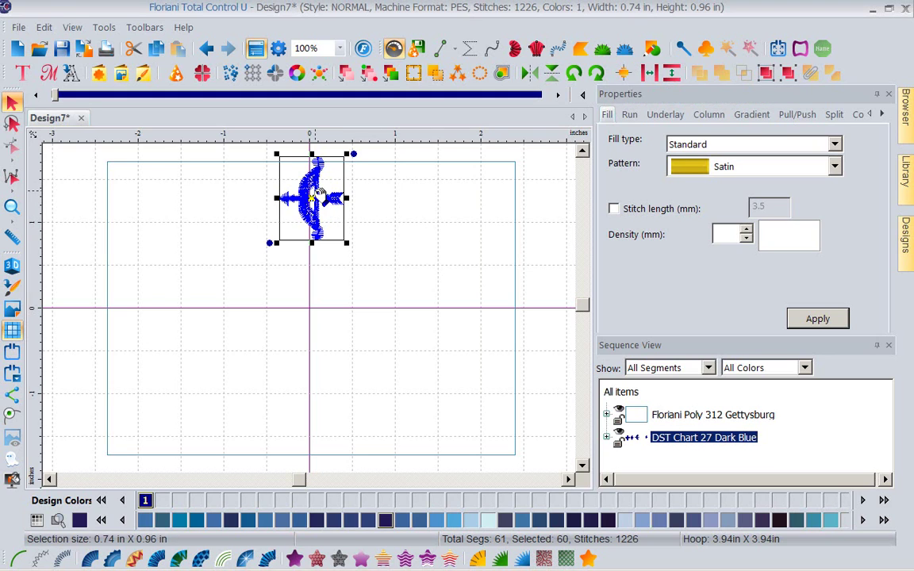
# Move the stacked bows about one inch to the right and pull them apart into a scattered arrangement inside the rectangle.
pyautogui.moveTo(317, 197); pyautogui.dragTo(407, 204)
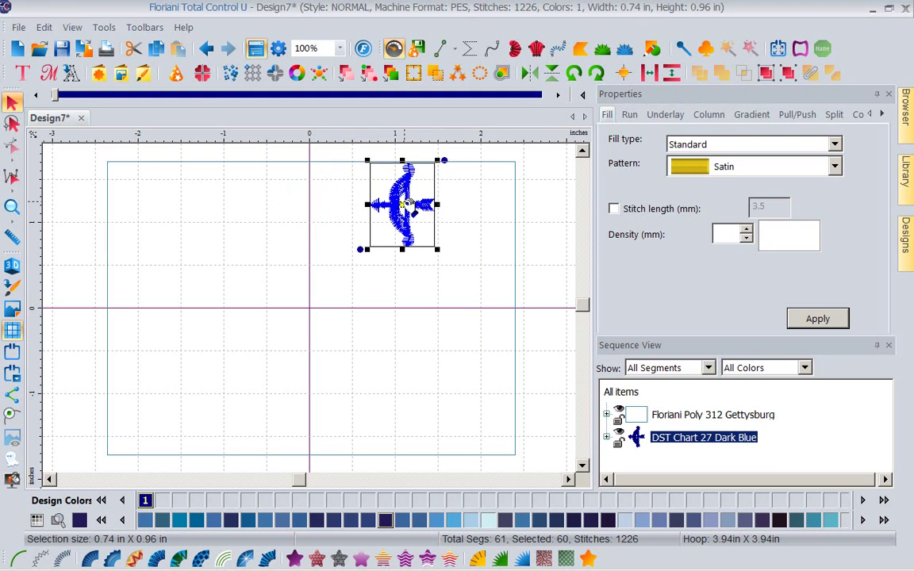
pyautogui.click(350, 279)
pyautogui.click(373, 198)
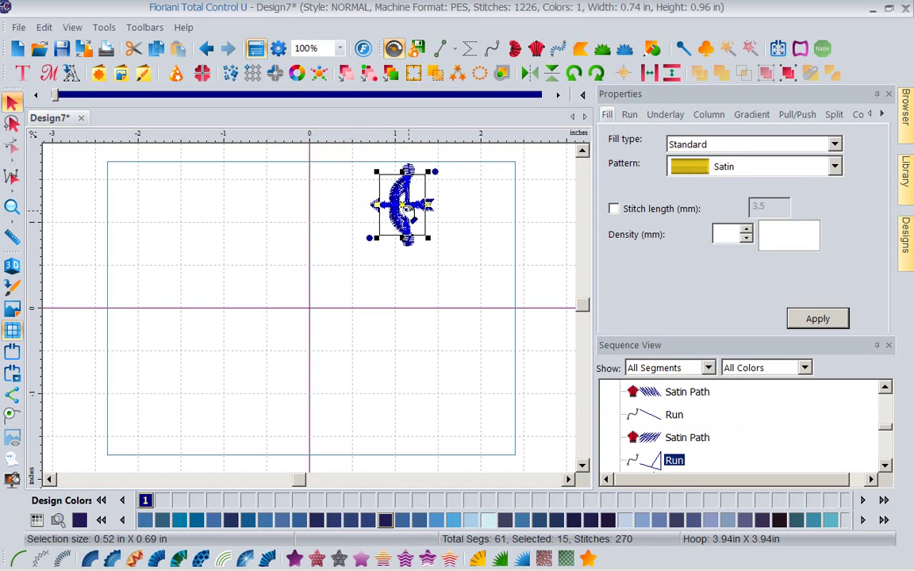
pyautogui.moveTo(367, 192); pyautogui.dragTo(341, 227)
pyautogui.moveTo(367, 264); pyautogui.dragTo(356, 308)
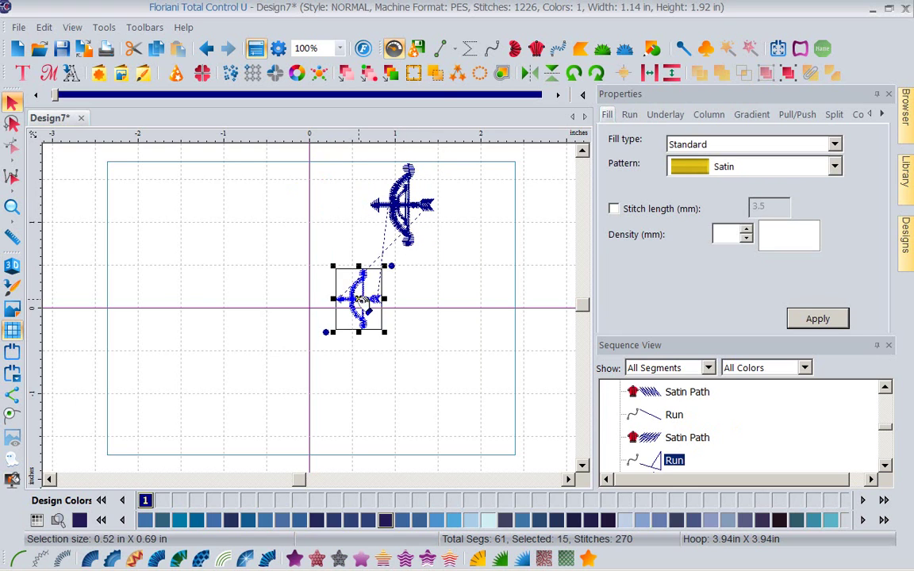
pyautogui.click(402, 203)
pyautogui.moveTo(402, 203); pyautogui.dragTo(268, 238)
pyautogui.click(403, 204)
pyautogui.moveTo(404, 203); pyautogui.dragTo(451, 262)
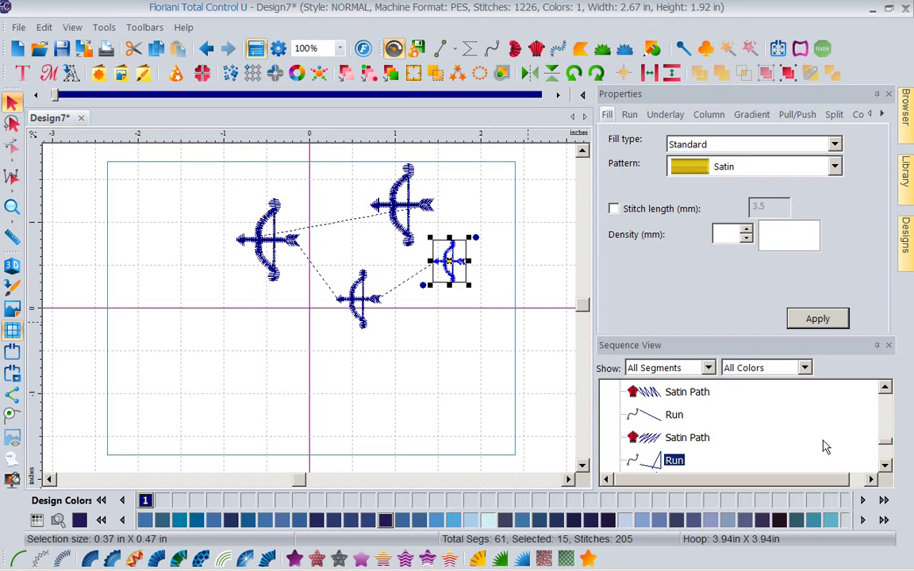
# Collapse the sequence list, select the DST Chart 27 Dark Blue group and center the scattered bows as one group in the hoop.
pyautogui.rightClick(799, 444)
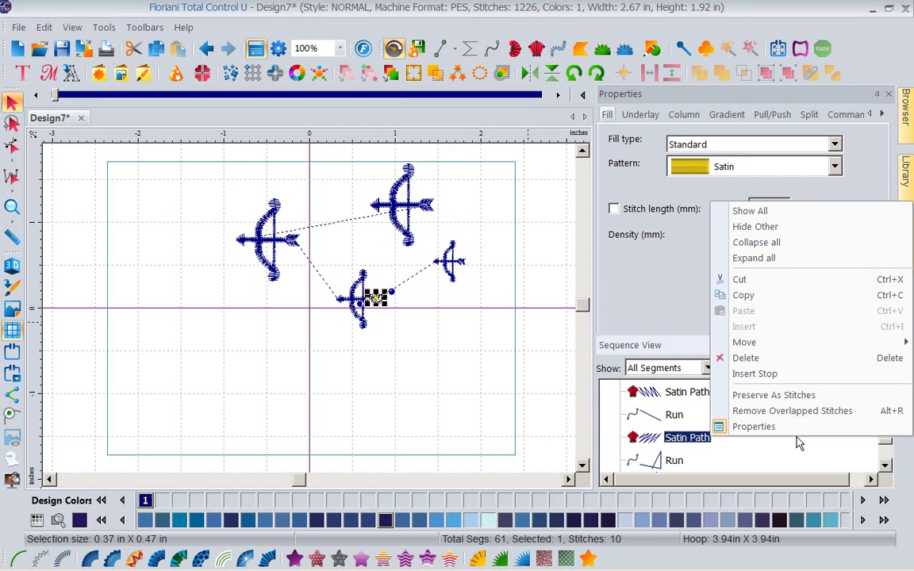
pyautogui.click(775, 242)
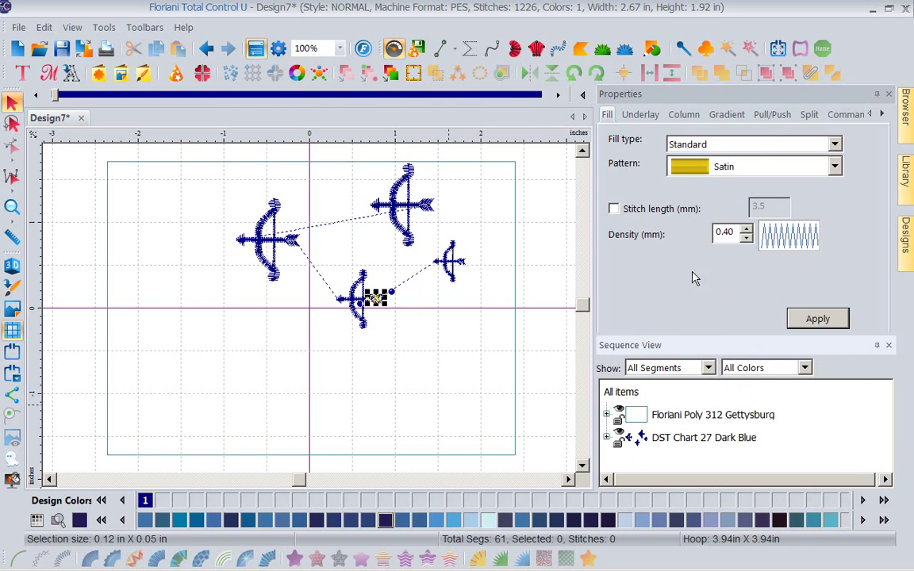
pyautogui.click(706, 438)
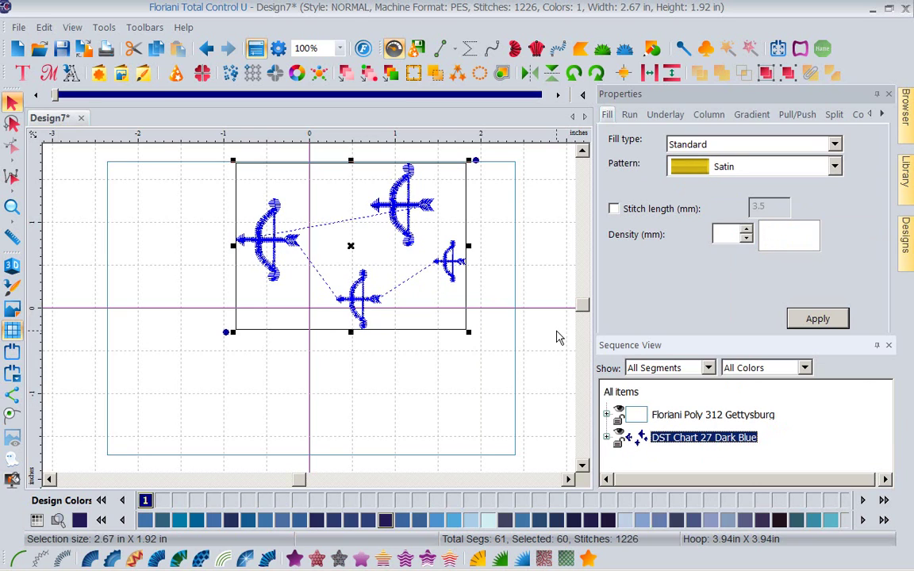
pyautogui.click(622, 77)
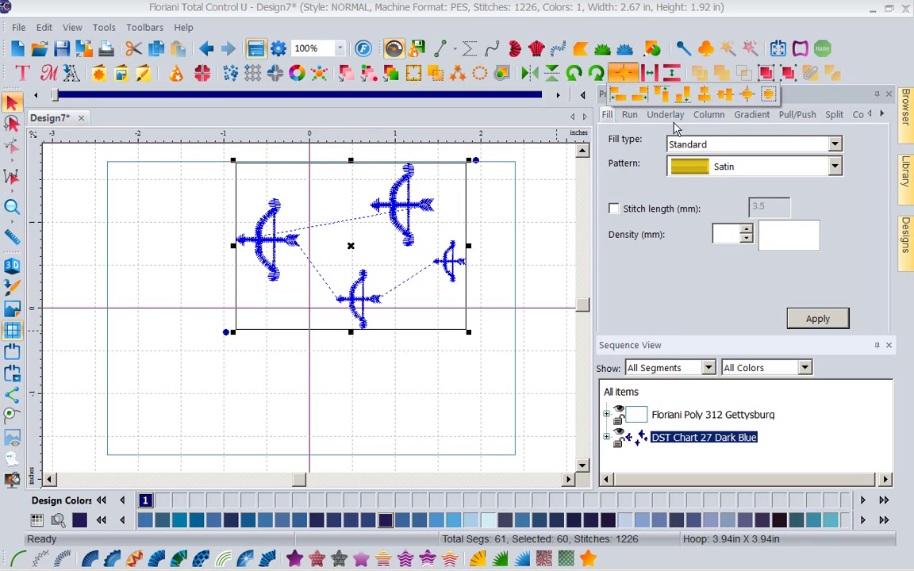
pyautogui.click(748, 95)
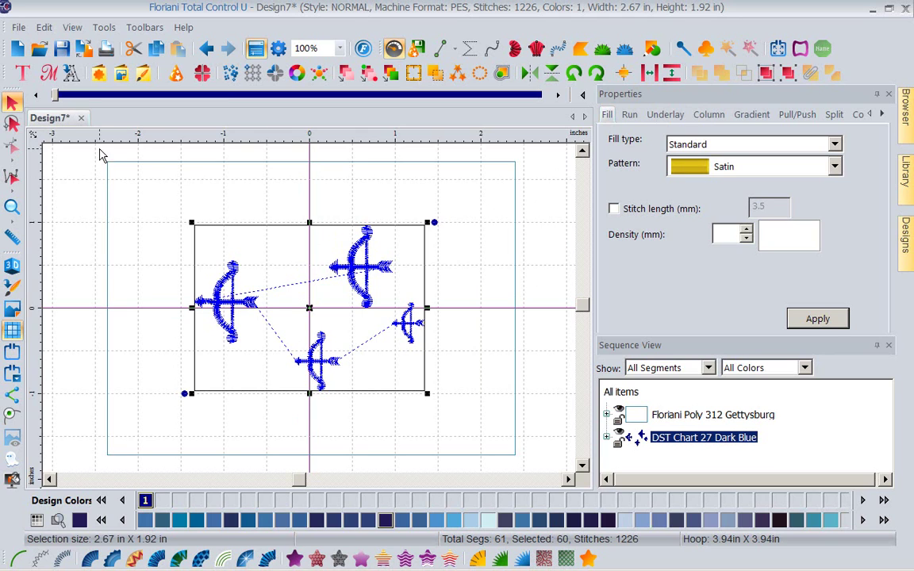
# Create a new design, draw a rectangle about 2.25 by 2.46 in and convert it to a stitch fill.
pyautogui.click(18, 49)
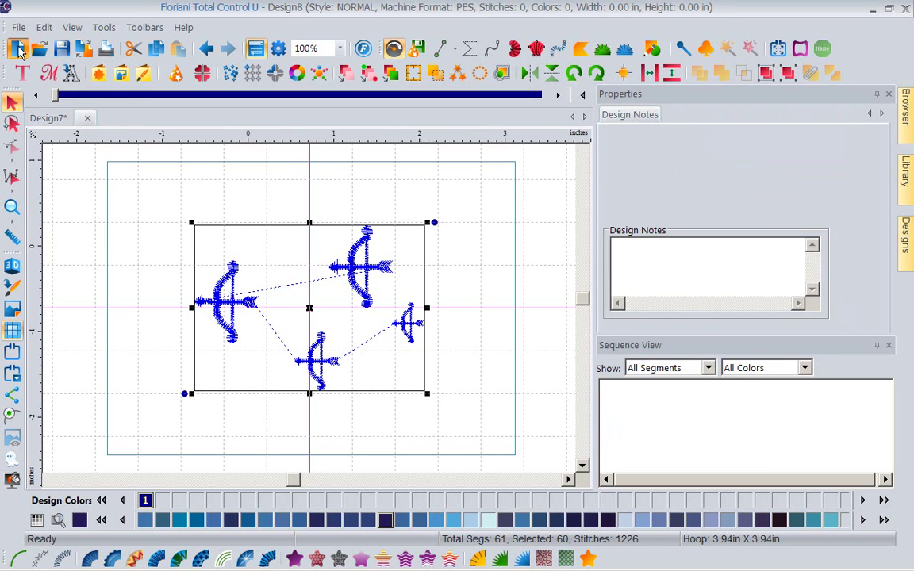
pyautogui.click(652, 49)
pyautogui.click(644, 69)
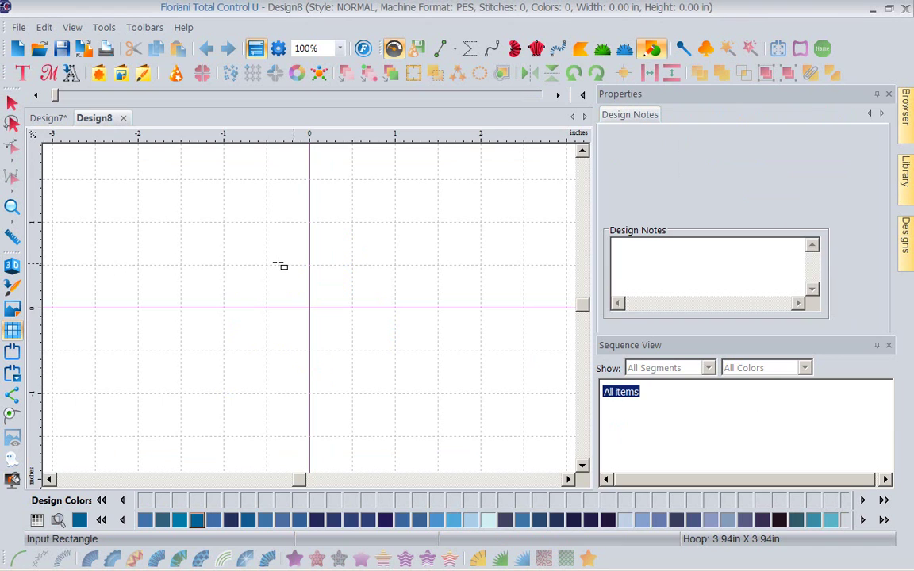
pyautogui.moveTo(248, 203); pyautogui.dragTo(442, 413)
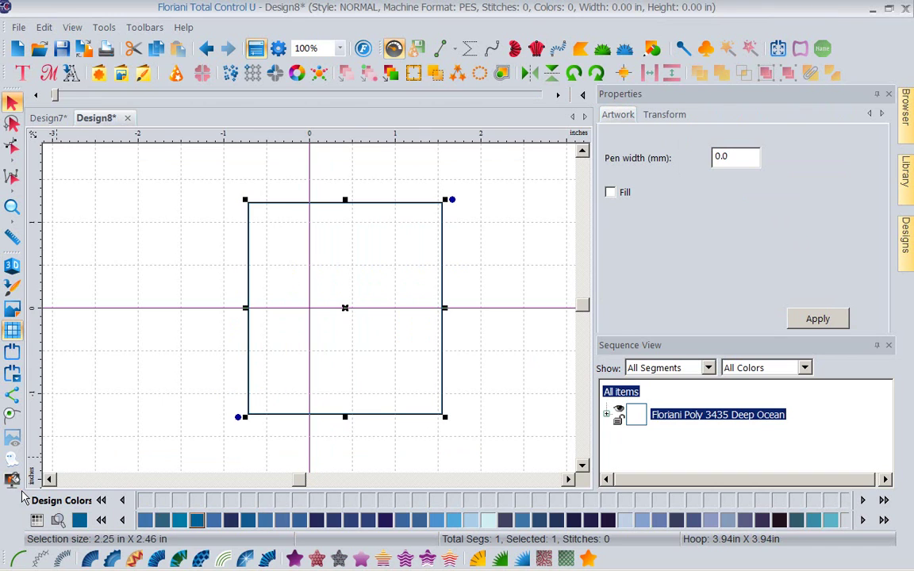
pyautogui.click(295, 560)
pyautogui.click(506, 401)
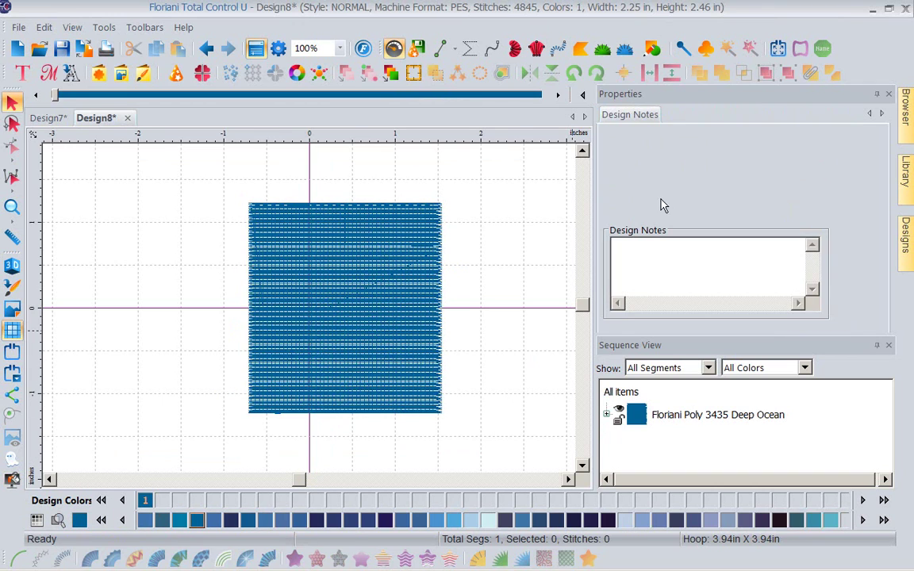
# Try to draw an ellipse to the left of the filled rectangle.
pyautogui.click(652, 49)
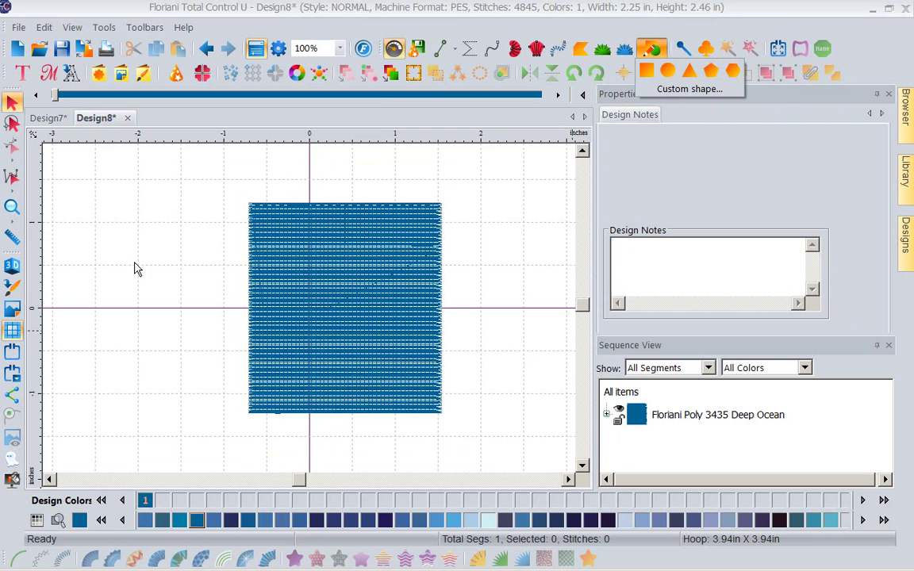
pyautogui.click(89, 206)
pyautogui.moveTo(96, 203); pyautogui.dragTo(197, 284)
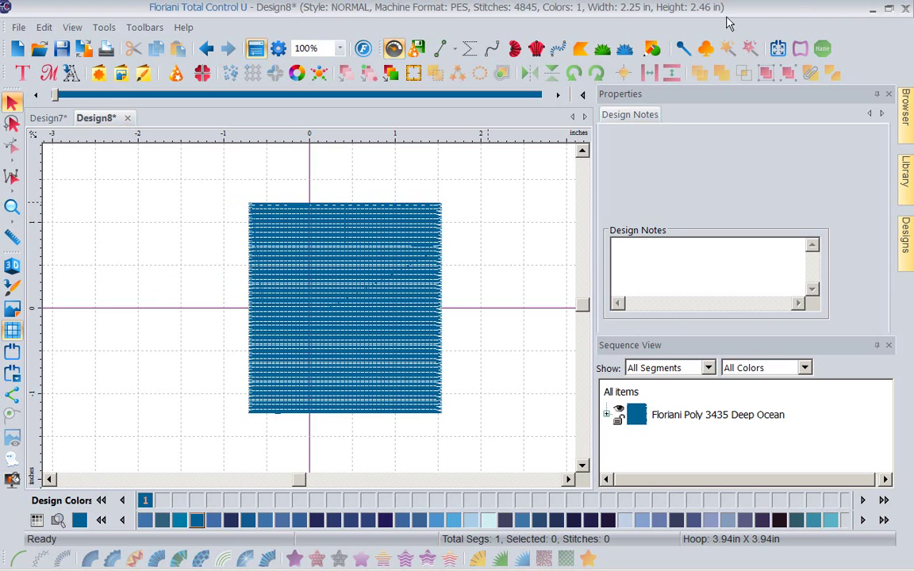
pyautogui.click(656, 50)
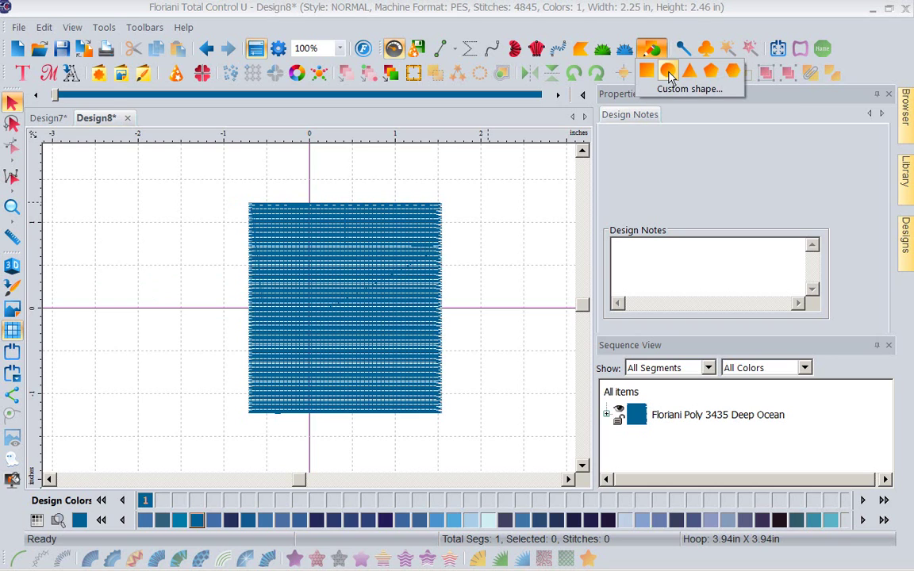
pyautogui.click(669, 74)
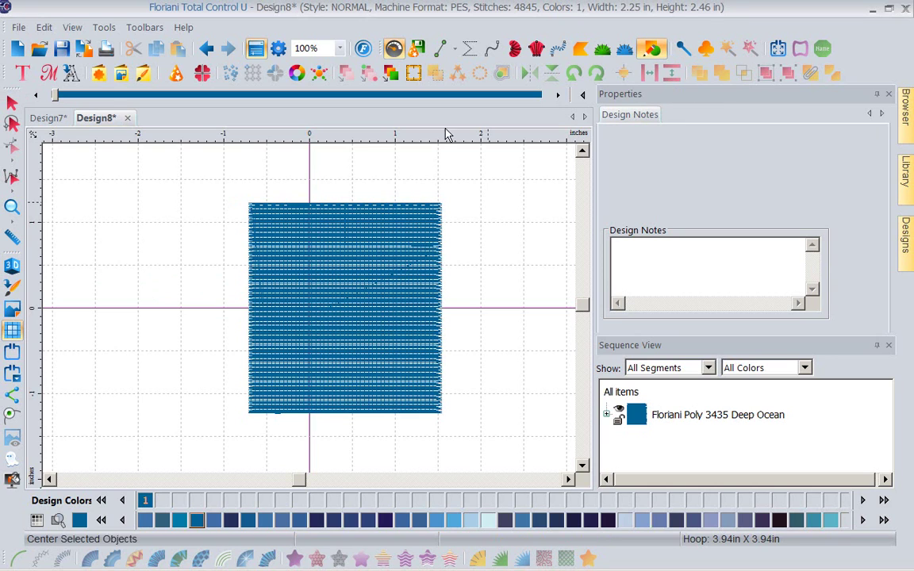
pyautogui.click(162, 206)
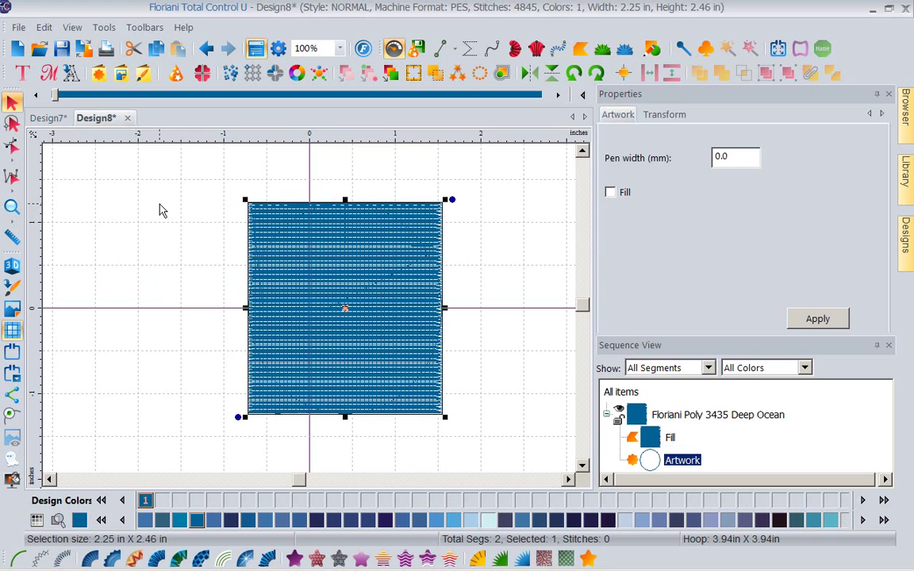
# Draw an ellipse about 1.38 by 1.45 in left of the rectangle and fill it with Floriani Poly 3763 Baby Blue stitches.
pyautogui.click(652, 50)
pyautogui.click(664, 74)
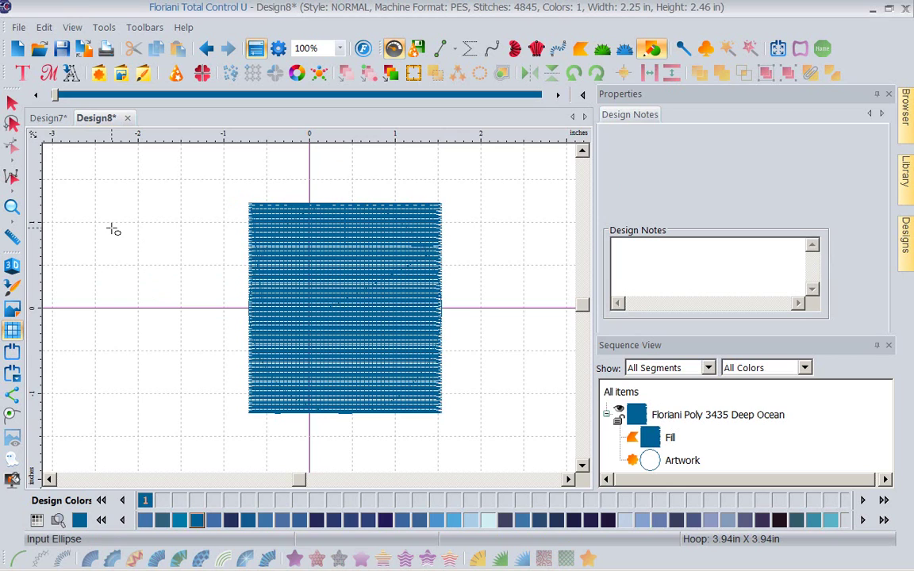
pyautogui.moveTo(114, 229); pyautogui.dragTo(230, 353)
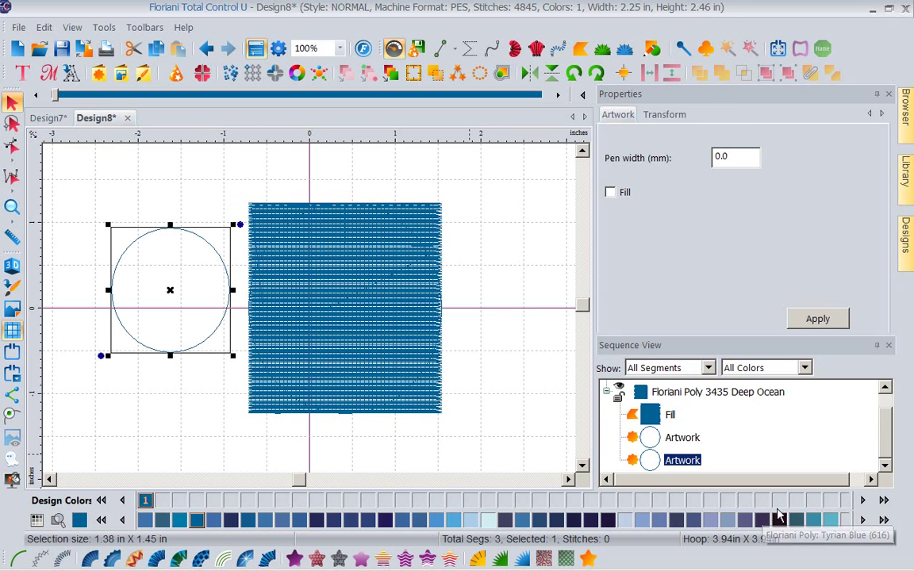
pyautogui.click(643, 520)
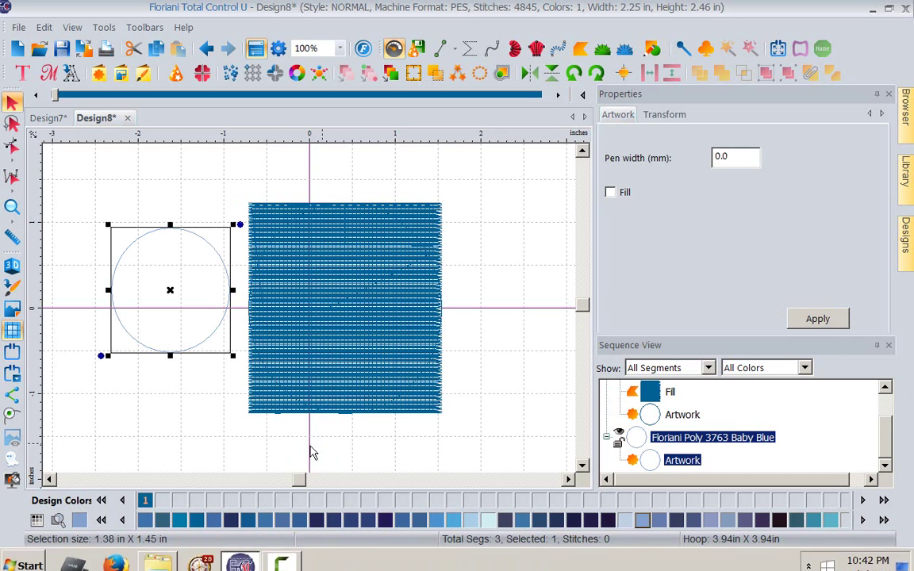
pyautogui.click(294, 558)
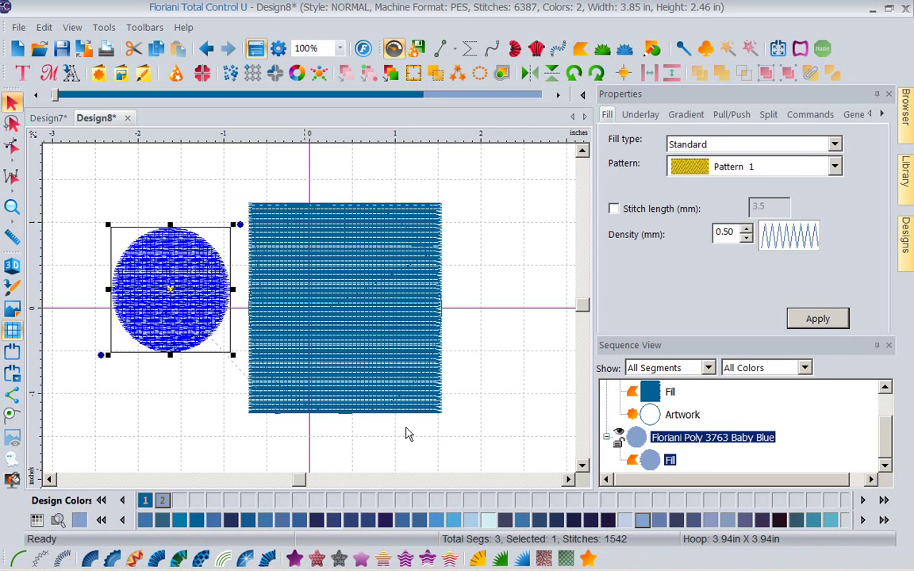
pyautogui.click(472, 274)
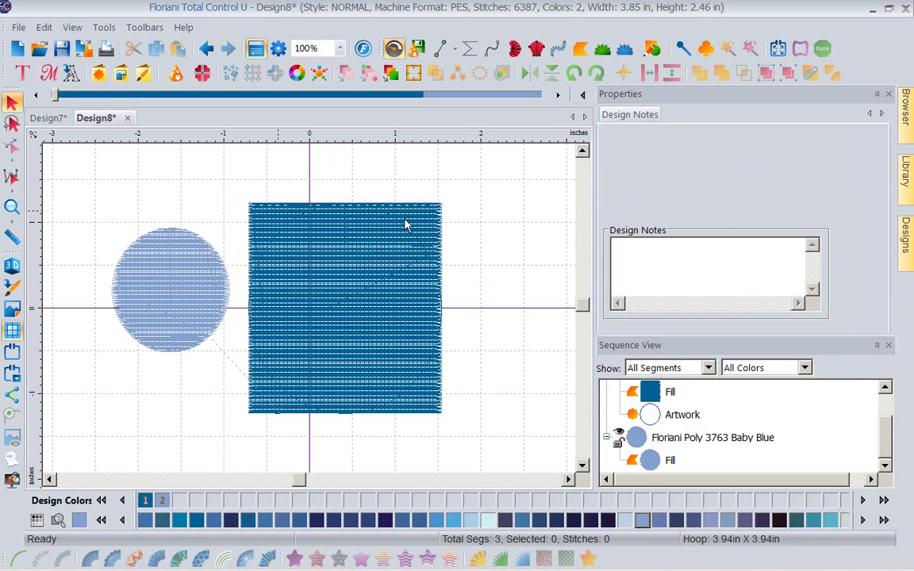
# Select all items and center the ellipse and rectangle together in the hoop, keeping their spacing.
pyautogui.scroll(2, 886, 446)
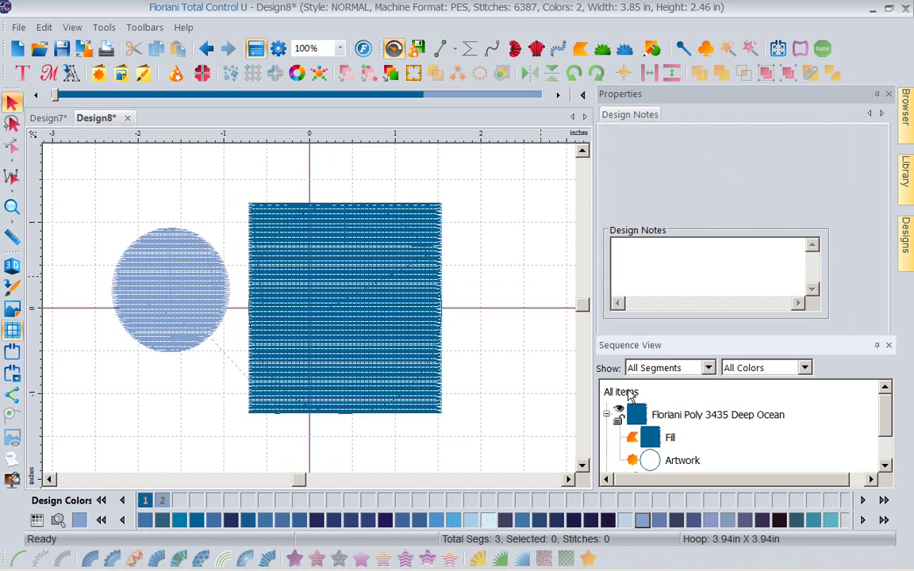
pyautogui.click(620, 391)
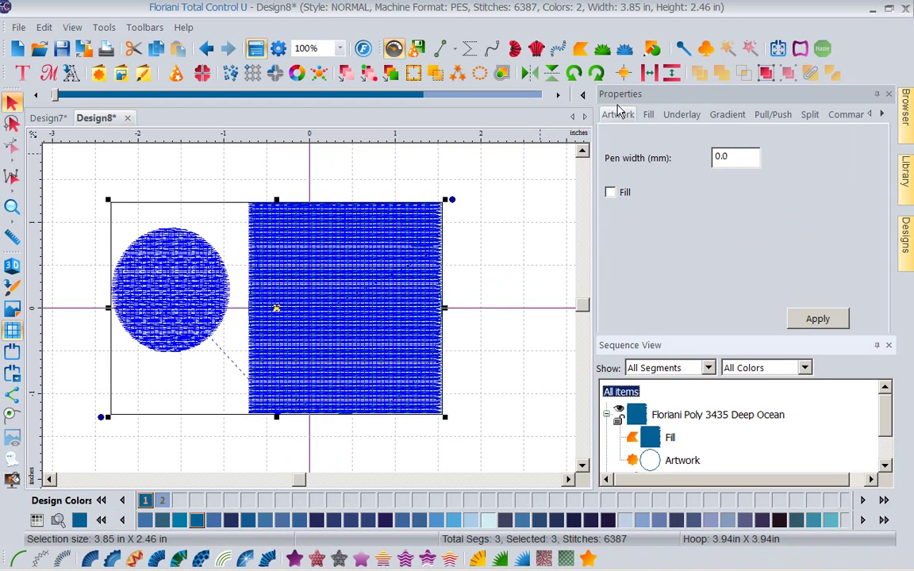
pyautogui.click(623, 72)
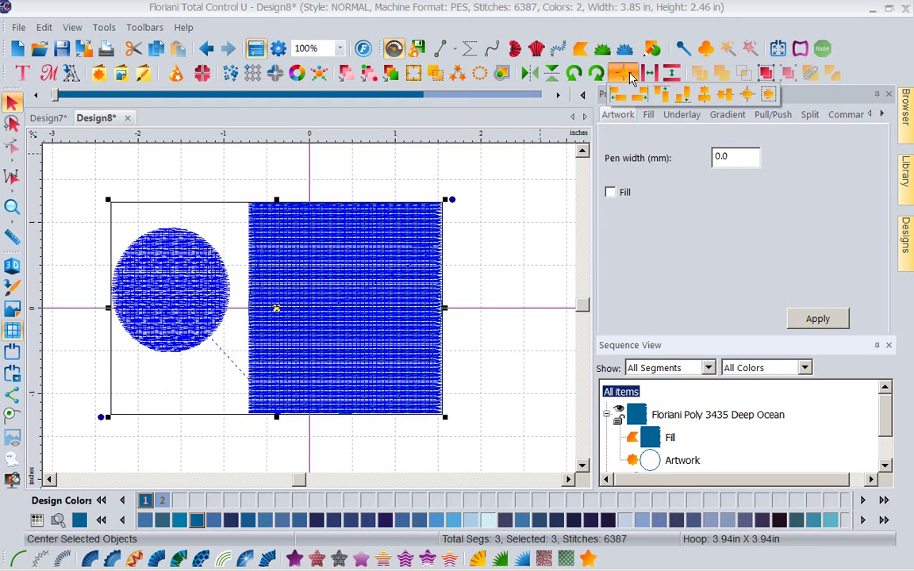
pyautogui.click(749, 95)
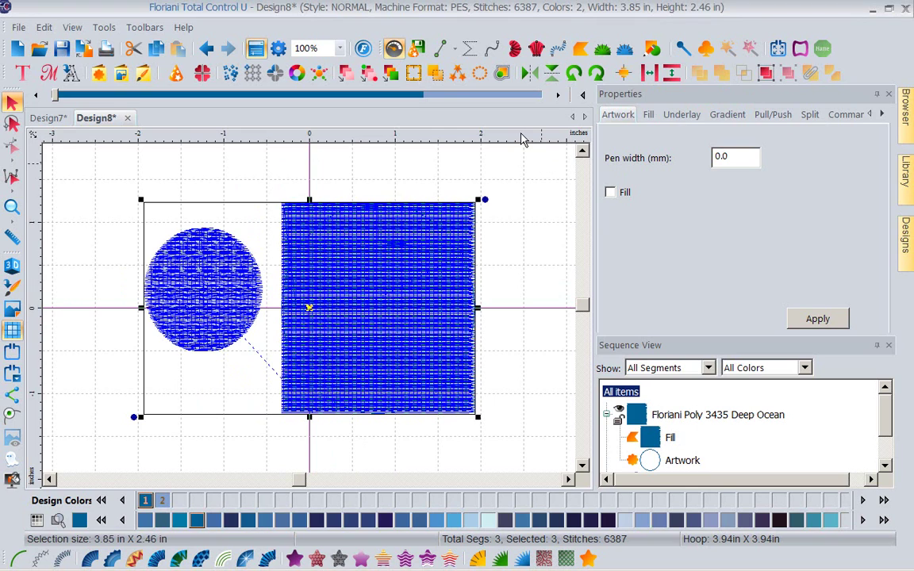
# Center each selected object individually in the hoop so the ellipse sits in the middle of the rectangle, and clear the selection.
pyautogui.click(623, 75)
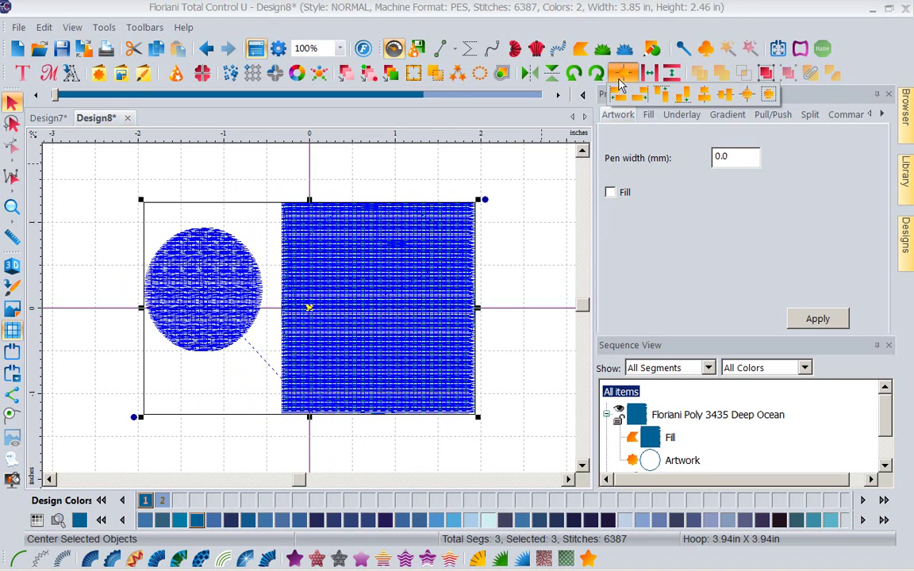
pyautogui.click(772, 97)
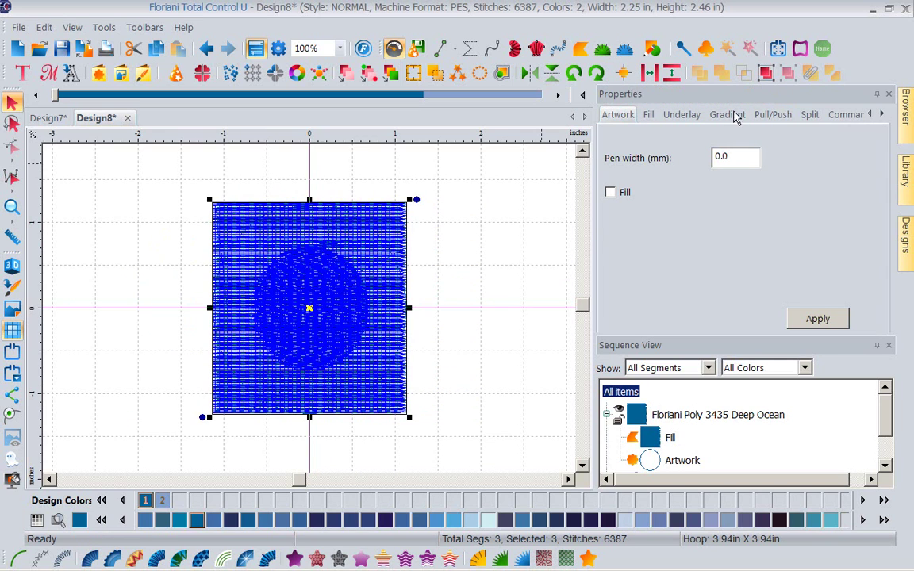
pyautogui.click(483, 308)
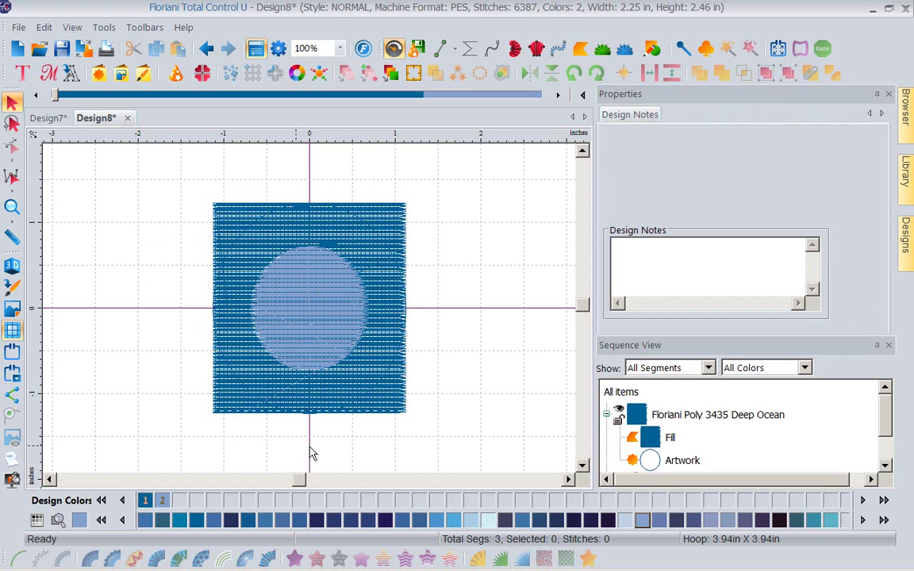
# Move the ellipse off-center toward the rectangle's upper-right corner and add the rectangle to the selection.
pyautogui.click(341, 345)
pyautogui.moveTo(343, 343); pyautogui.dragTo(372, 311)
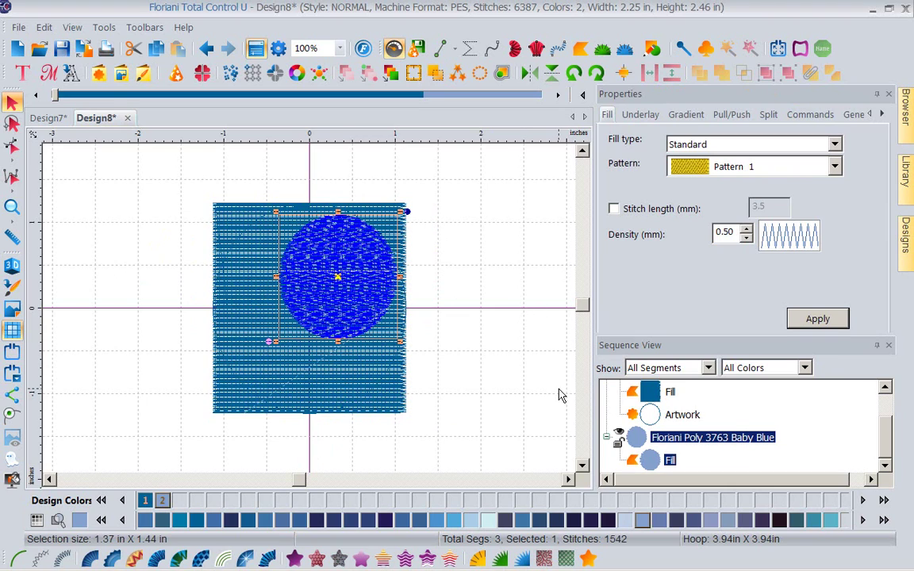
pyautogui.keyDown('shift'); pyautogui.click(351, 411); pyautogui.keyUp('shift')
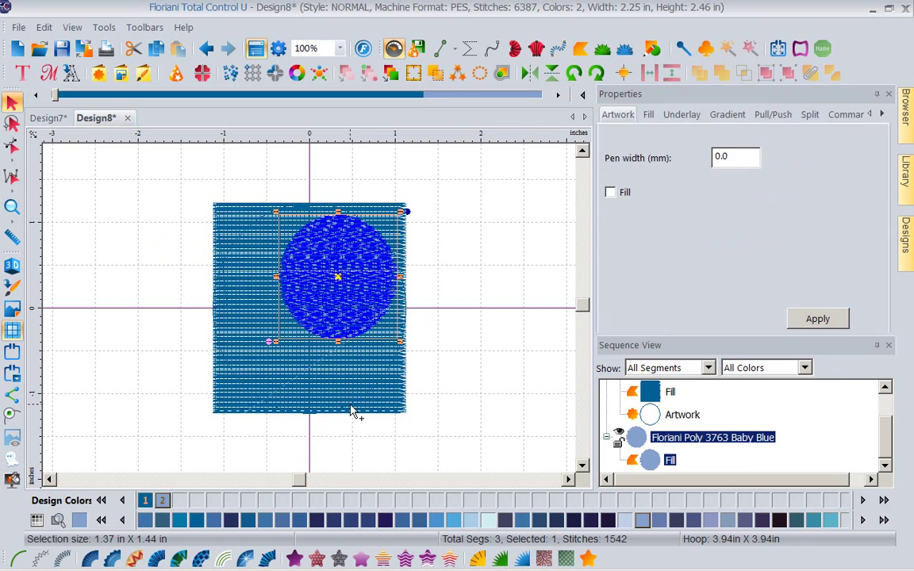
pyautogui.keyDown('shift'); pyautogui.click(351, 411); pyautogui.keyUp('shift')
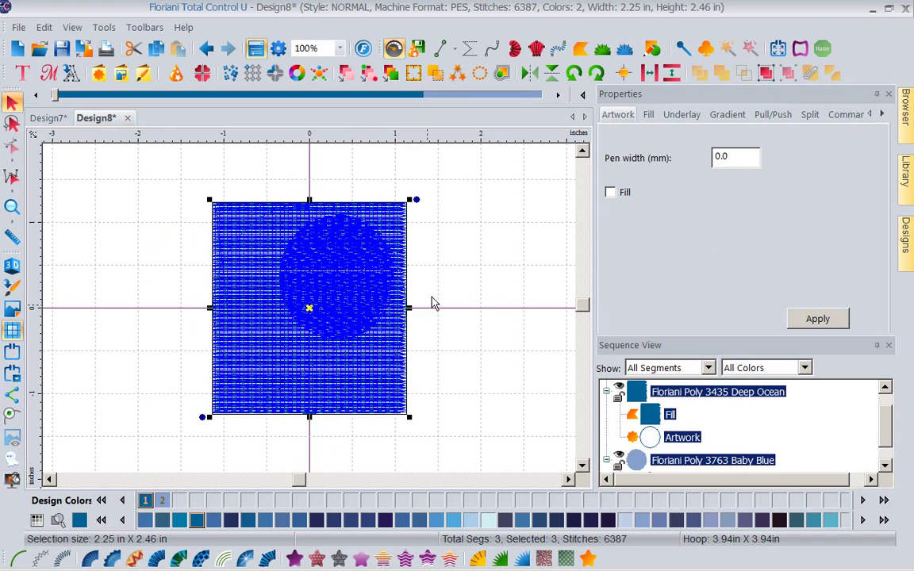
# Review the alignment options and the stitching order of the selected shapes, and clear the selection.
pyautogui.click(623, 73)
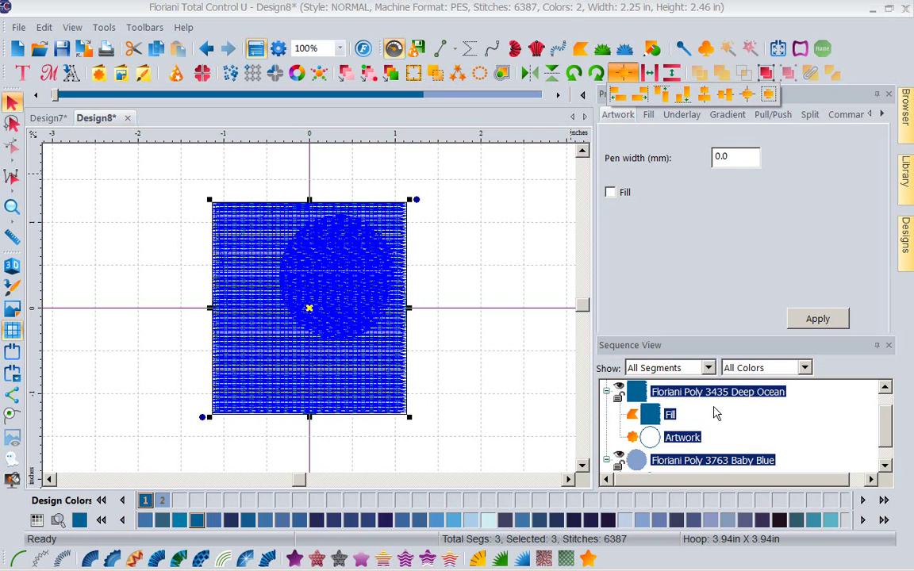
pyautogui.click(889, 432)
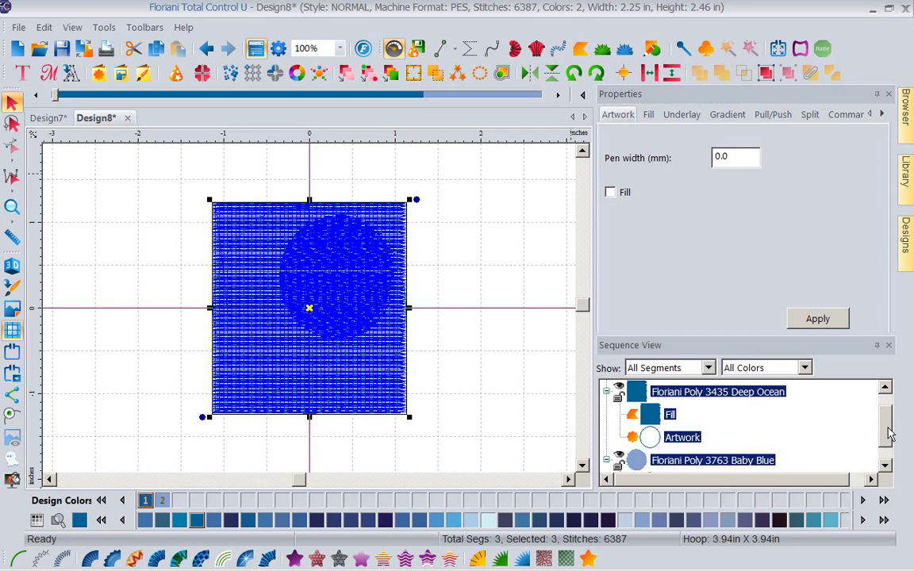
pyautogui.click(885, 387)
pyautogui.click(530, 243)
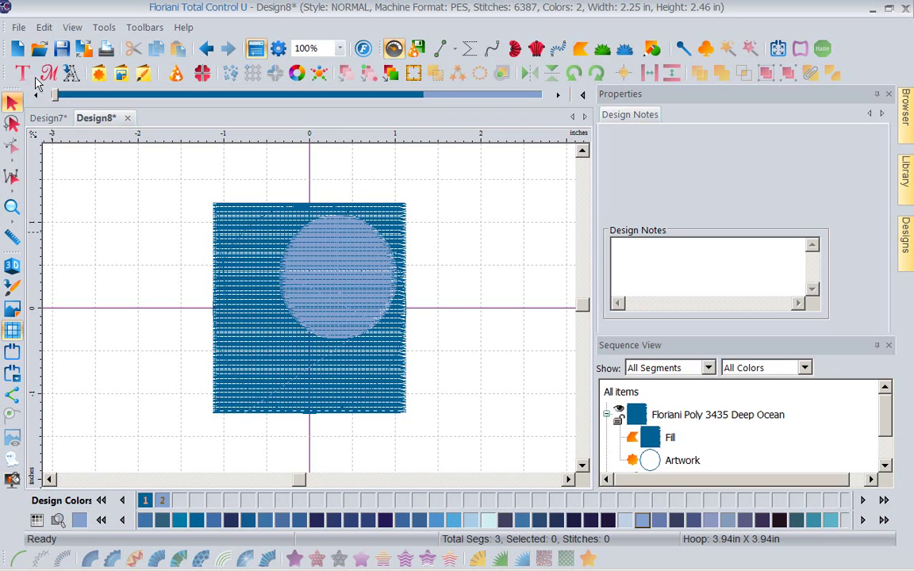
# Create a new design and draw four separate, roughly vertical single-run lines at uneven heights, spanning about 1.68 by 1.73 in overall.
pyautogui.click(18, 49)
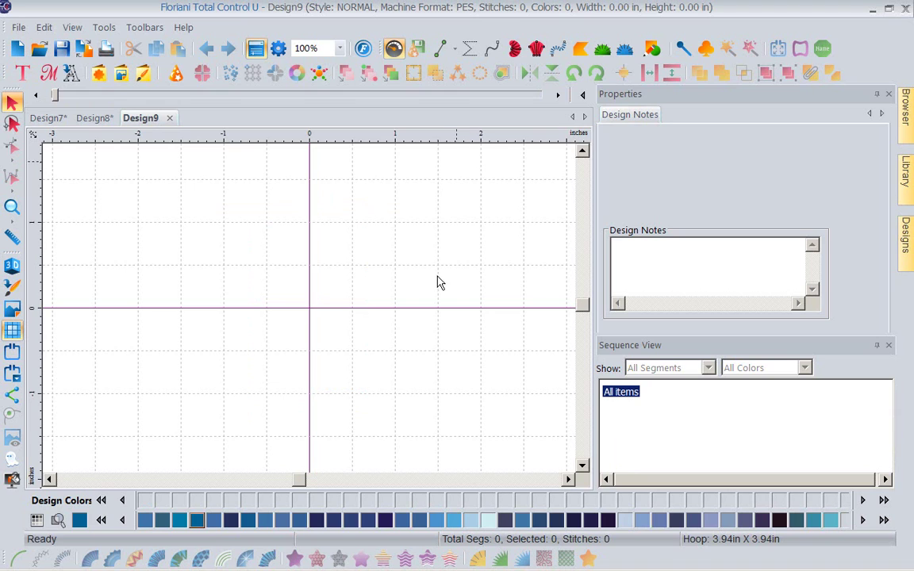
pyautogui.click(469, 49)
pyautogui.click(489, 50)
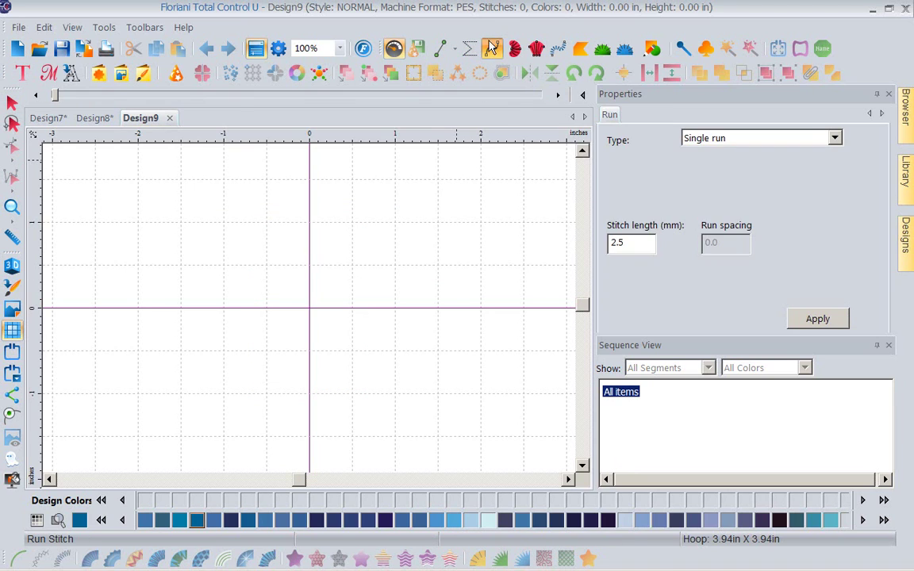
pyautogui.click(179, 281)
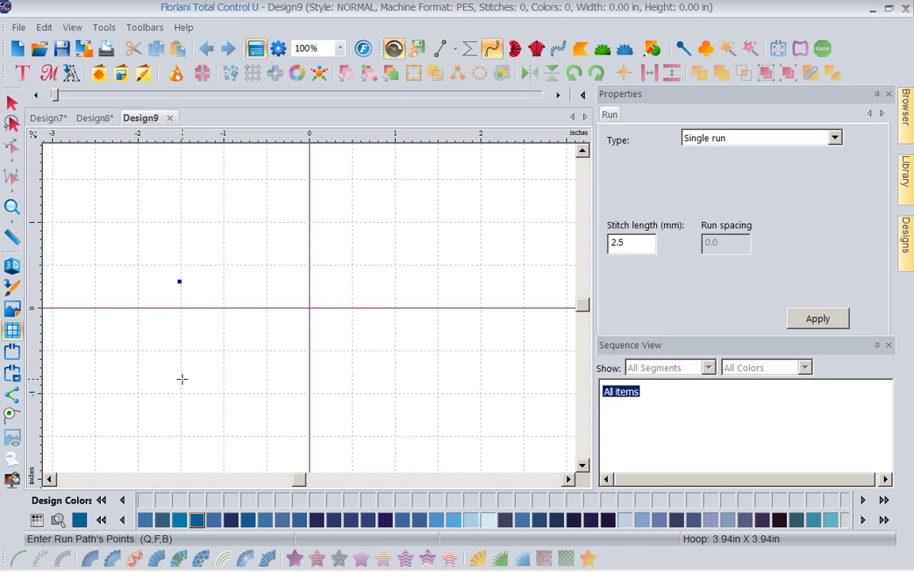
pyautogui.click(182, 379)
pyautogui.press('Return')
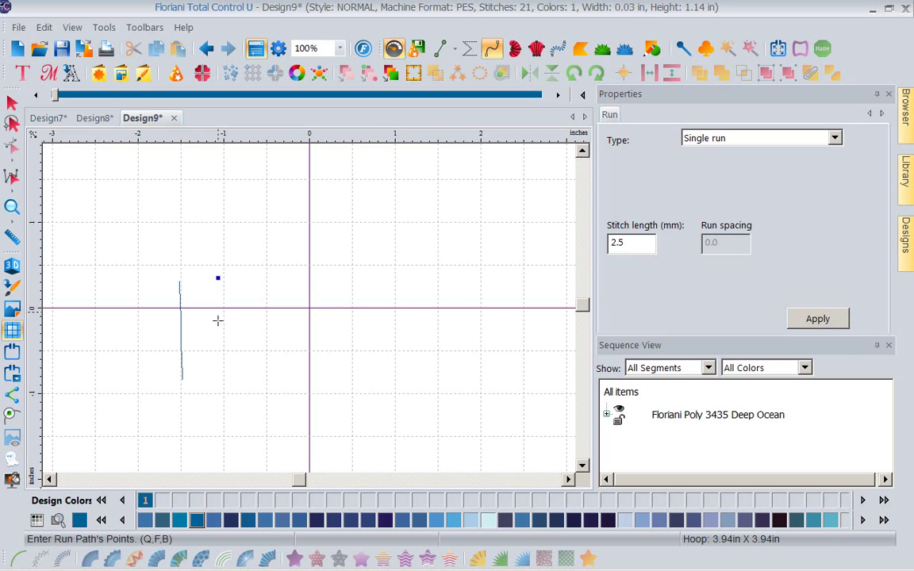
pyautogui.click(224, 406)
pyautogui.press('Return')
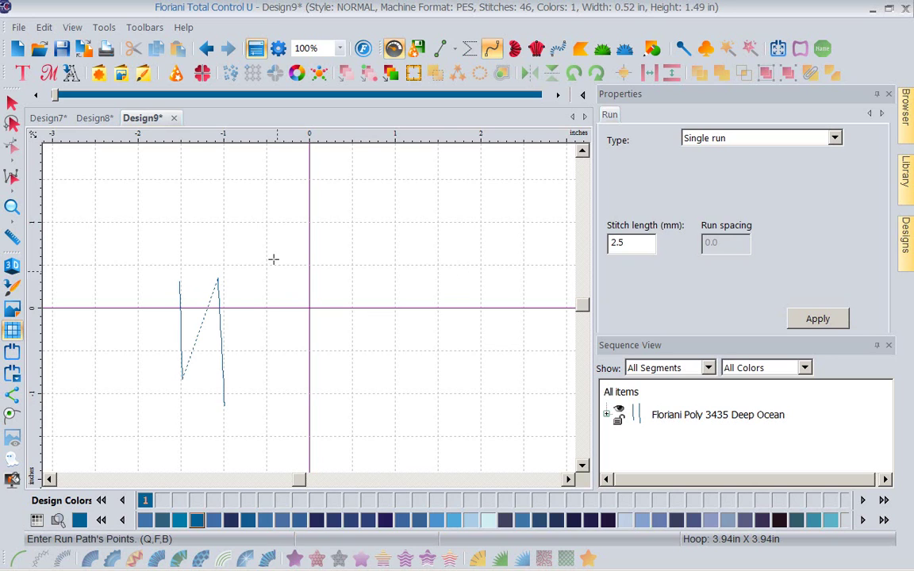
pyautogui.click(280, 360)
pyautogui.press('Return')
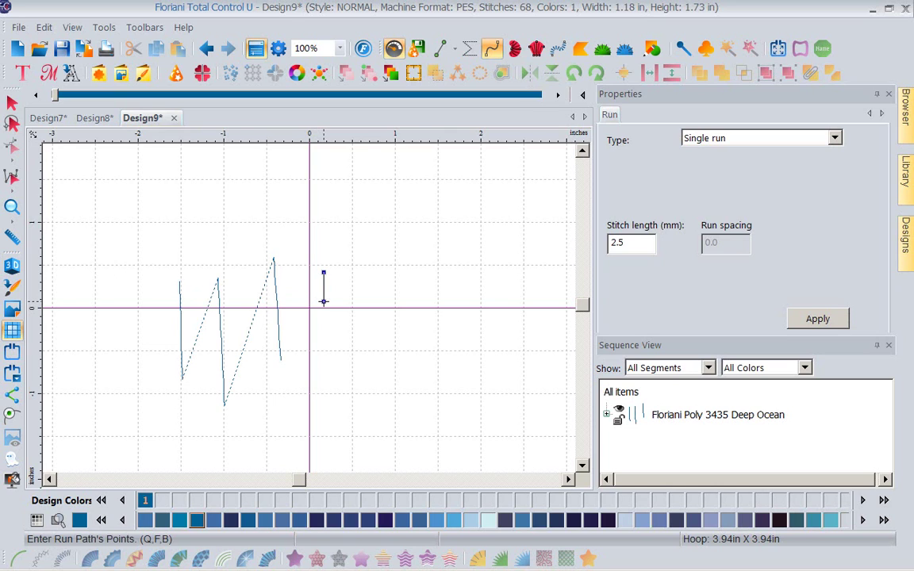
pyautogui.click(323, 302)
pyautogui.press('Return')
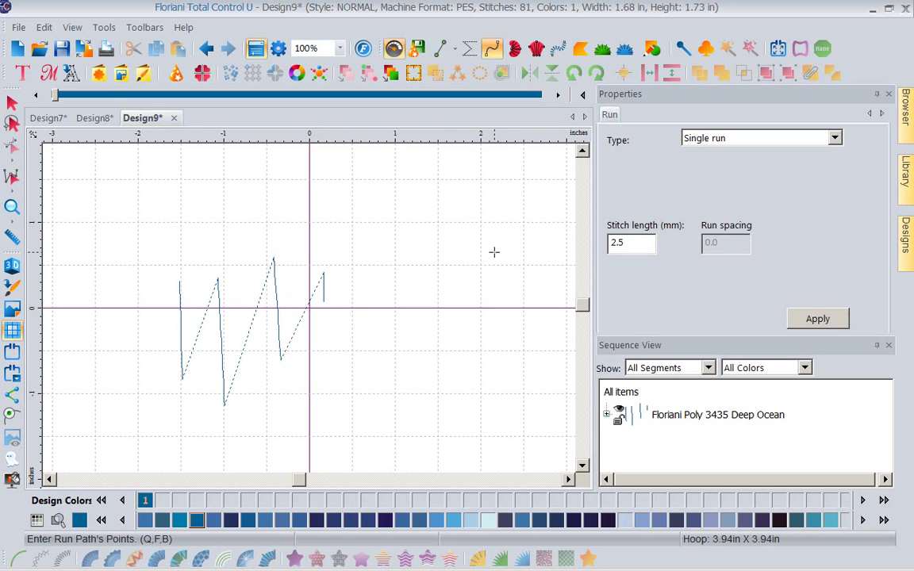
# Select all four Deep Ocean lines, align their bottom ends, and clear the selection.
pyautogui.click(697, 415)
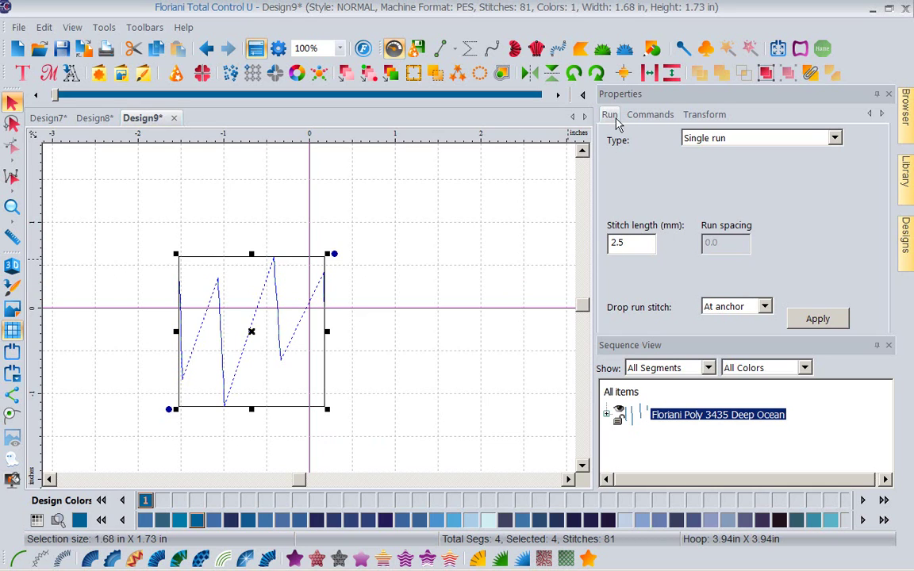
pyautogui.click(624, 74)
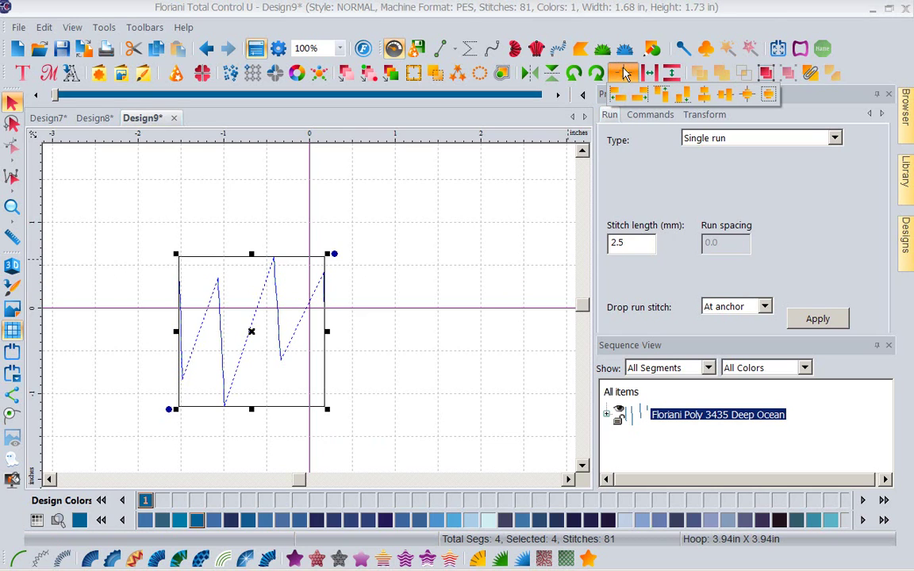
pyautogui.click(684, 96)
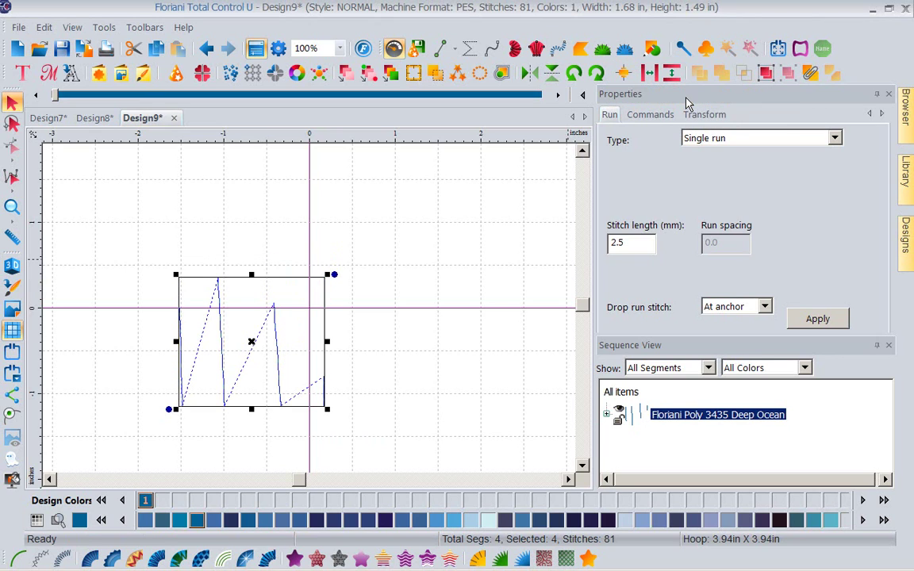
pyautogui.click(504, 304)
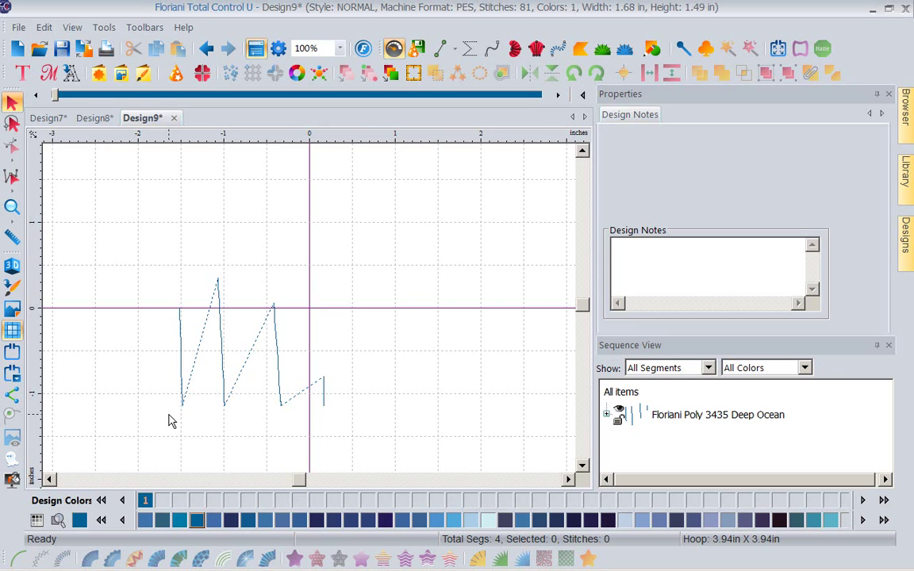
# Try center-aligning the four run lines horizontally and then vertically.
pyautogui.click(690, 418)
pyautogui.click(622, 76)
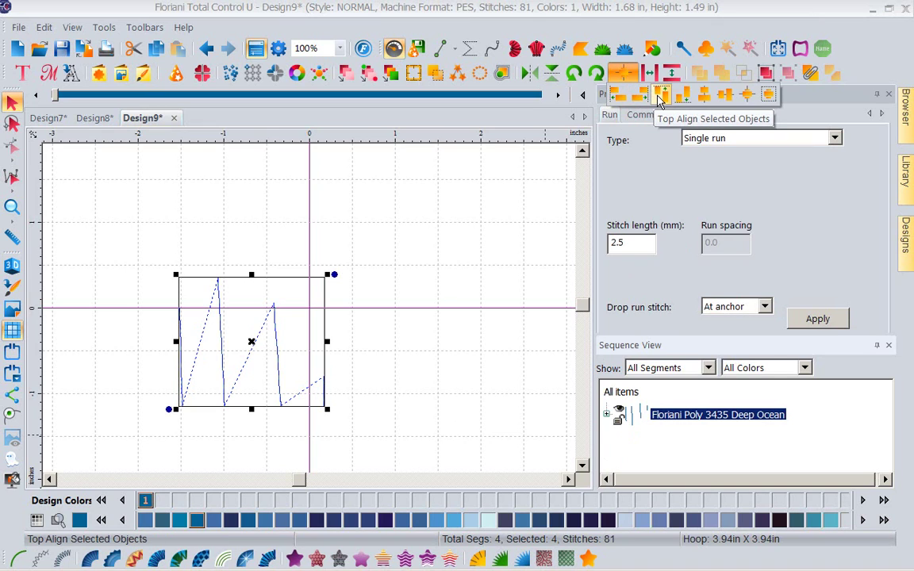
pyautogui.click(706, 99)
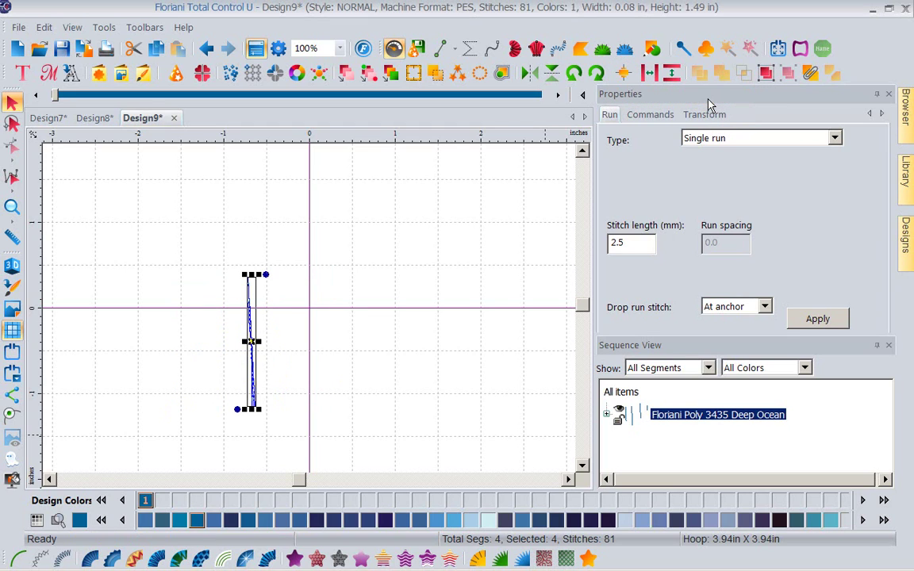
pyautogui.click(622, 77)
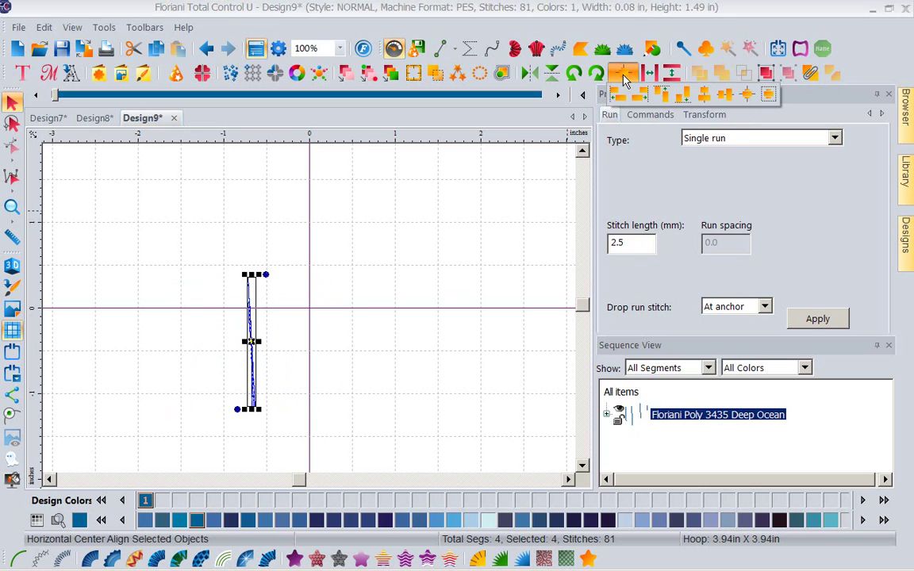
pyautogui.click(725, 96)
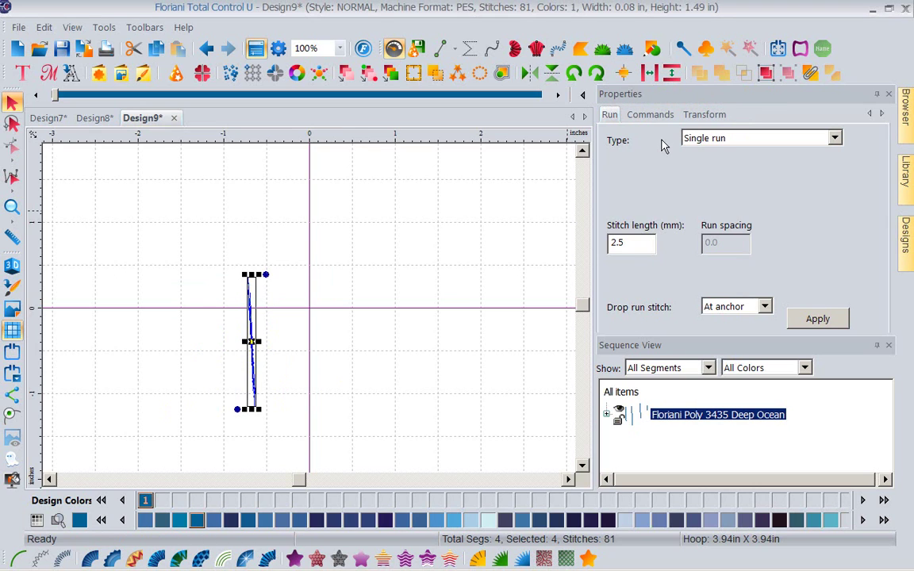
# Undo both center alignments of the run lines and clear the selection.
pyautogui.click(206, 50)
pyautogui.click(208, 50)
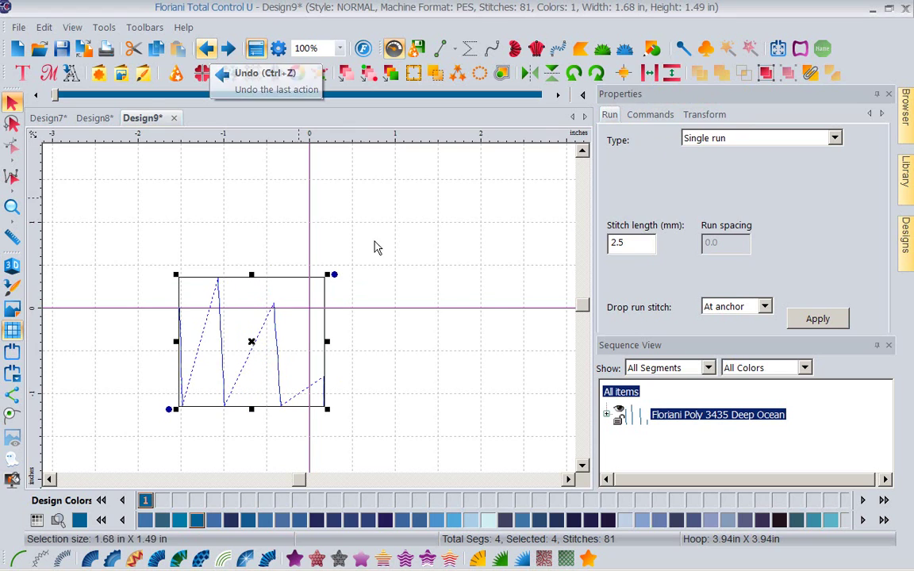
pyautogui.click(428, 257)
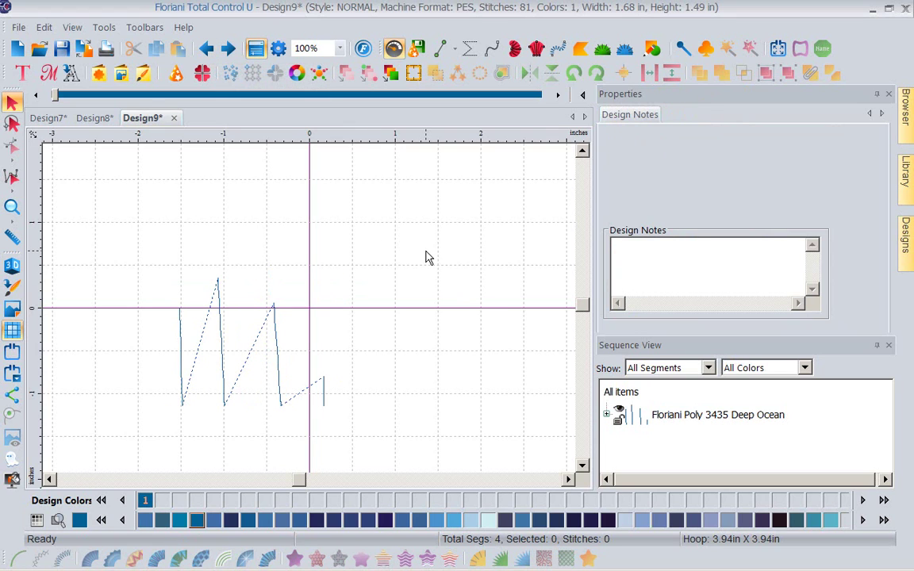